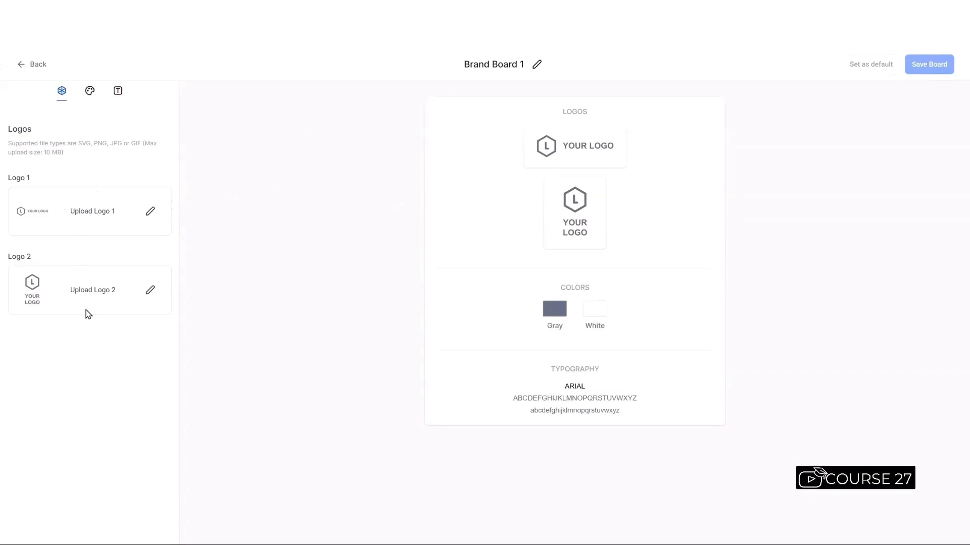
Step: Upload the white and yellow square demo logos to the Brand Board 1 media folder and set demo logo yellow square.png as Logo 1
click(151, 212)
click(150, 214)
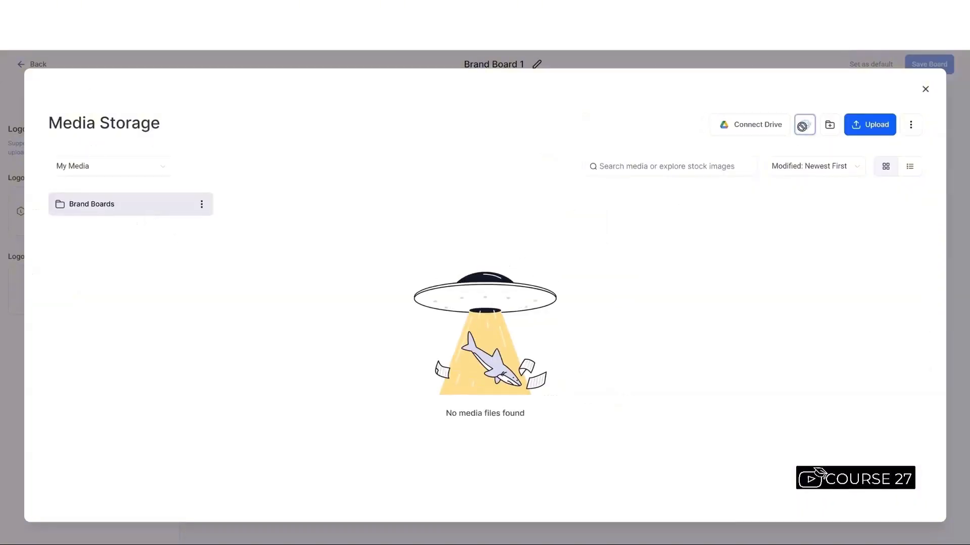
click(88, 212)
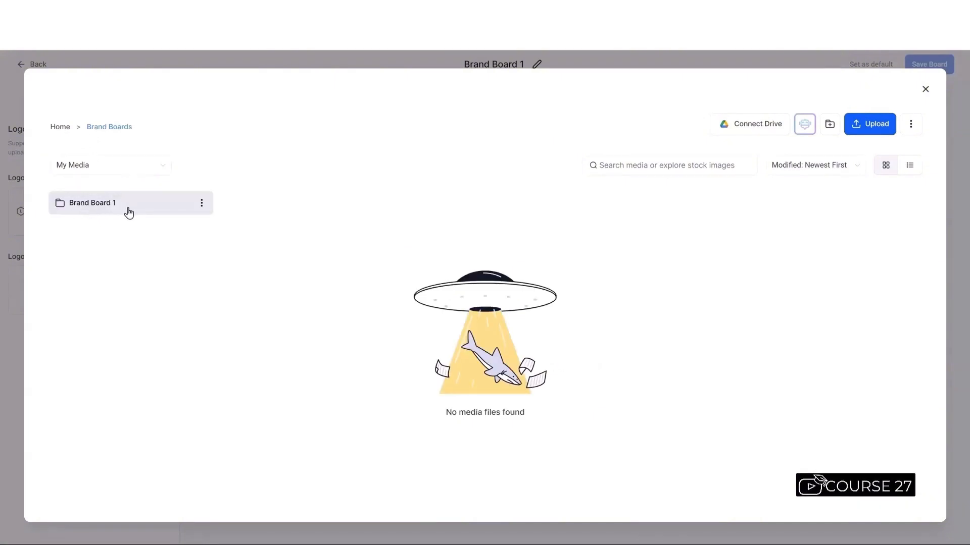
click(129, 212)
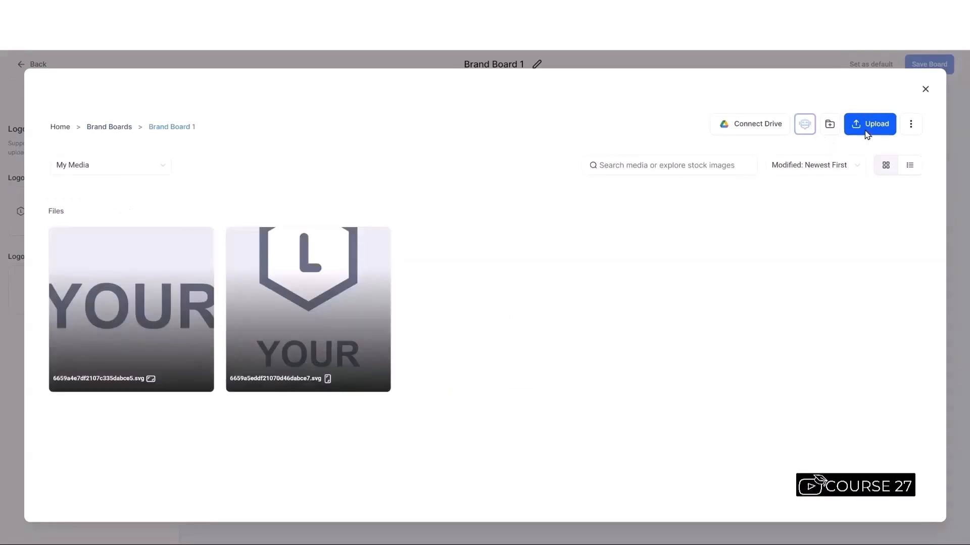
click(866, 133)
click(570, 225)
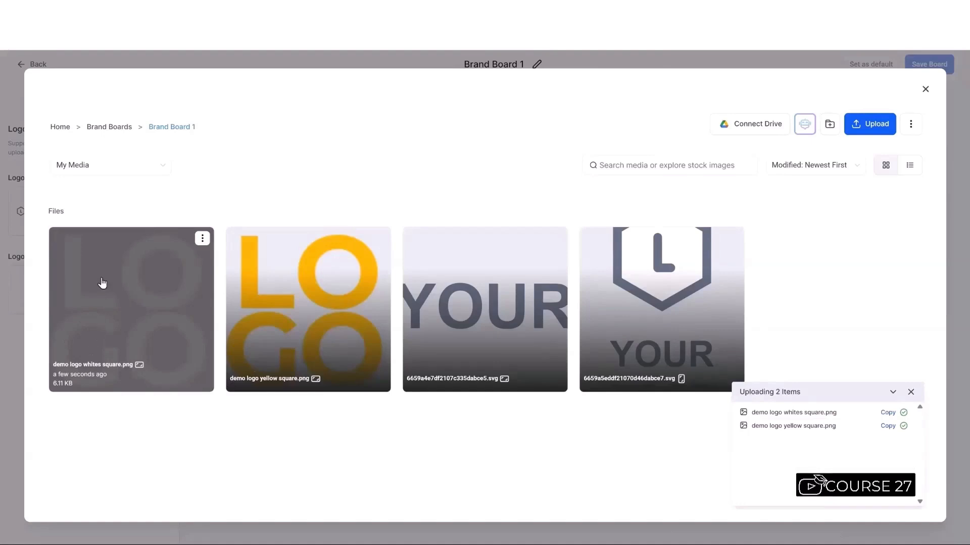
click(355, 328)
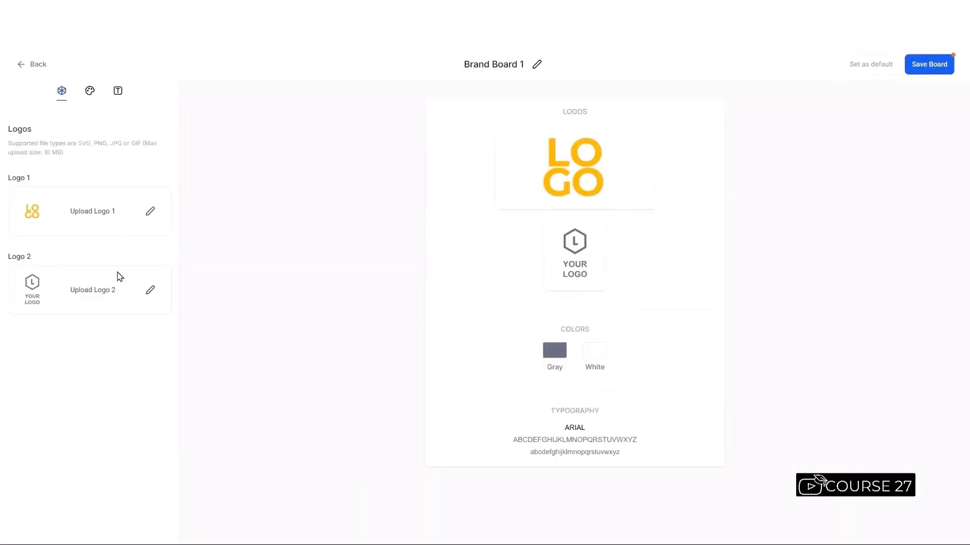
Step: Set Logo 2 to demo logo whites square.png from the Brand Board 1 media folder
click(151, 292)
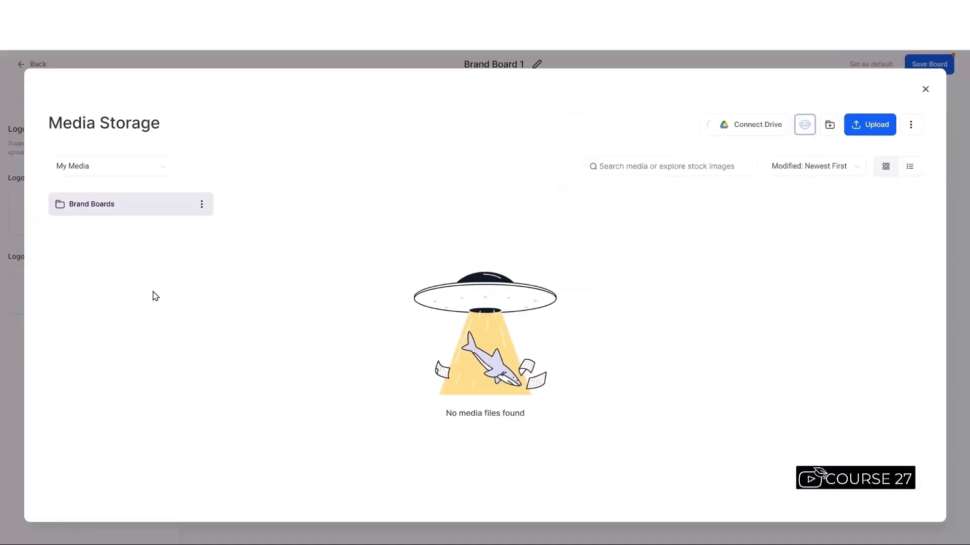
double_click(185, 209)
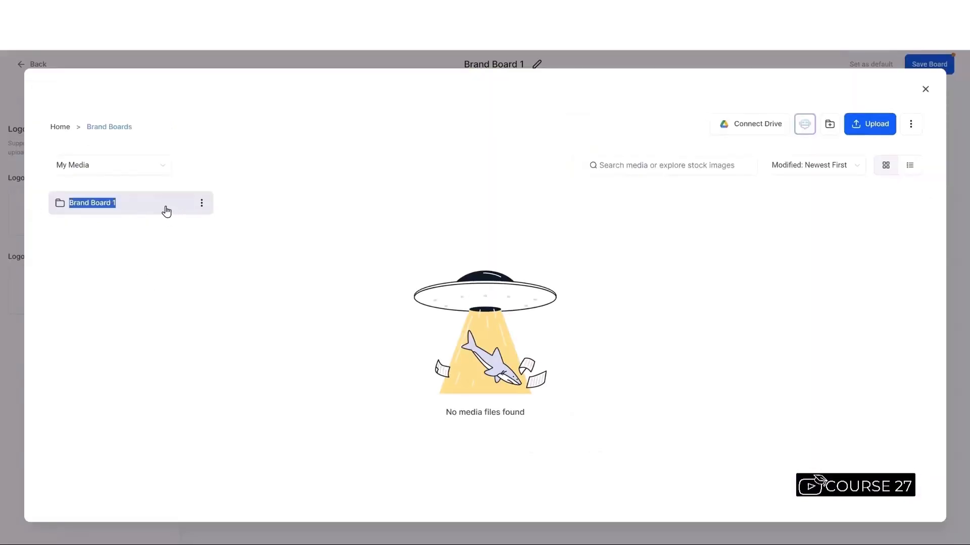
double_click(166, 211)
click(146, 307)
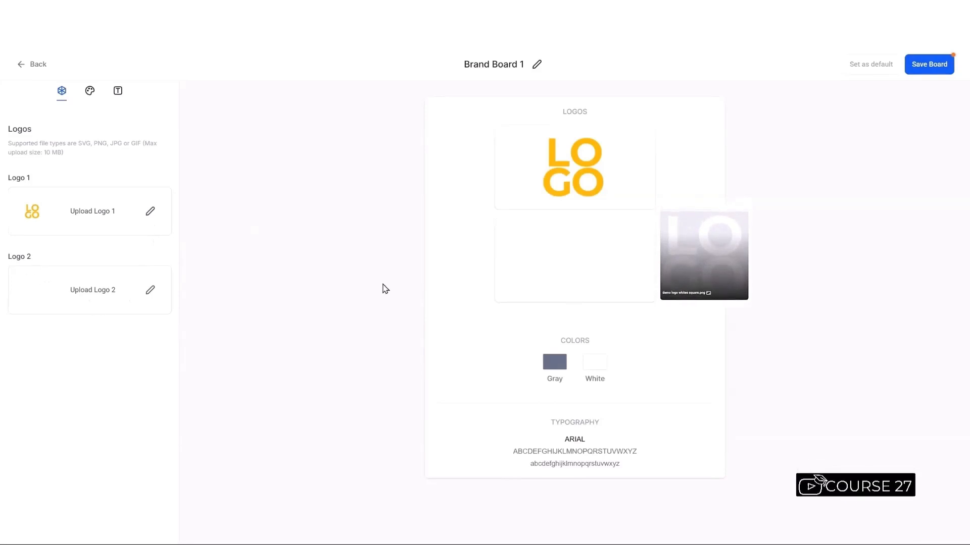
click(150, 290)
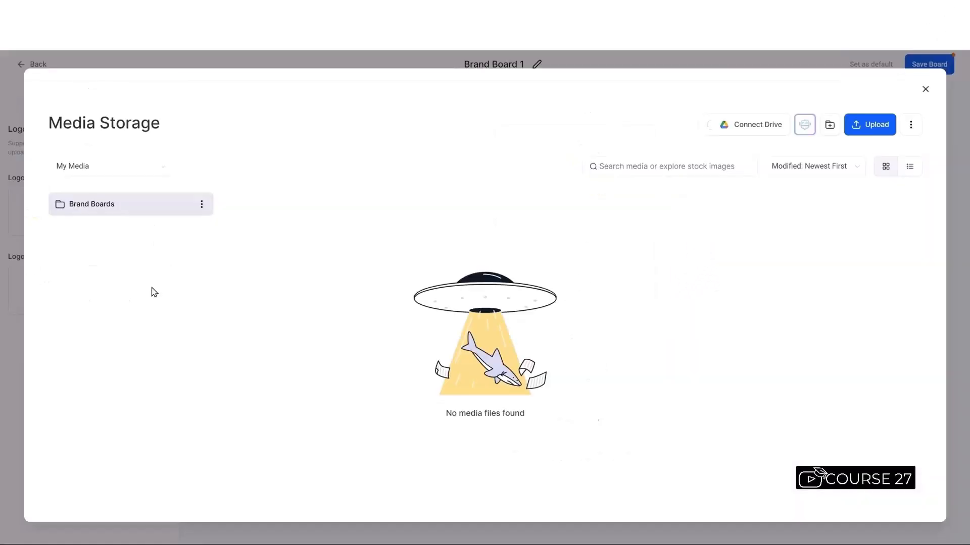
click(926, 90)
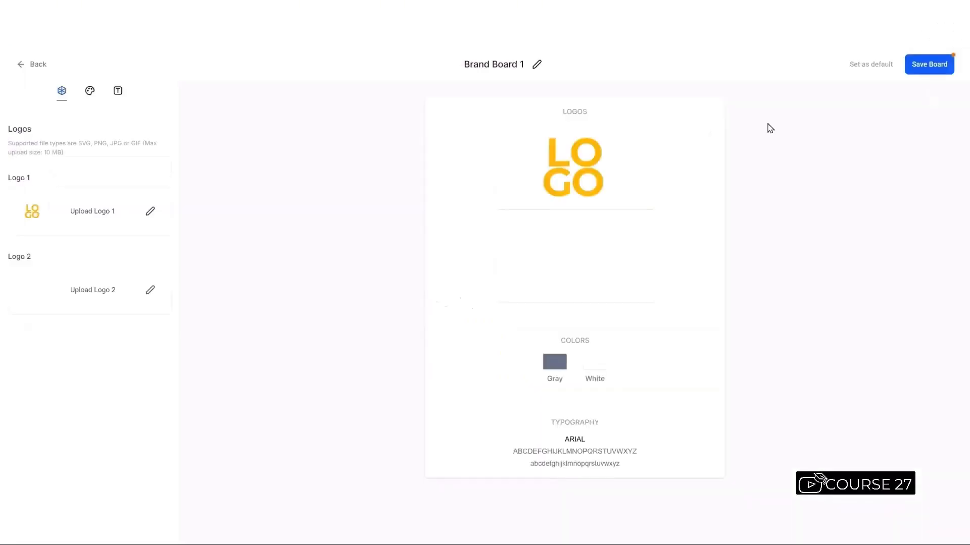
click(150, 290)
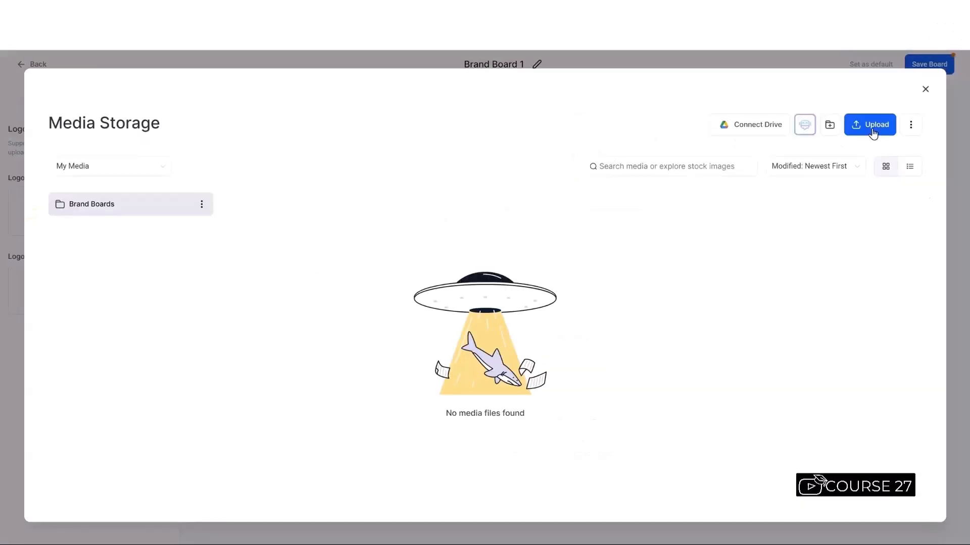
click(924, 90)
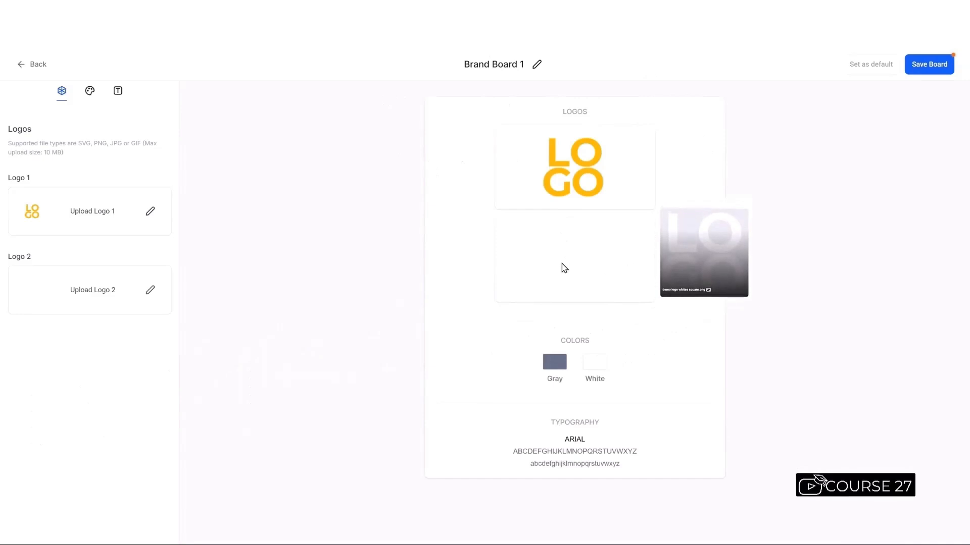
click(150, 293)
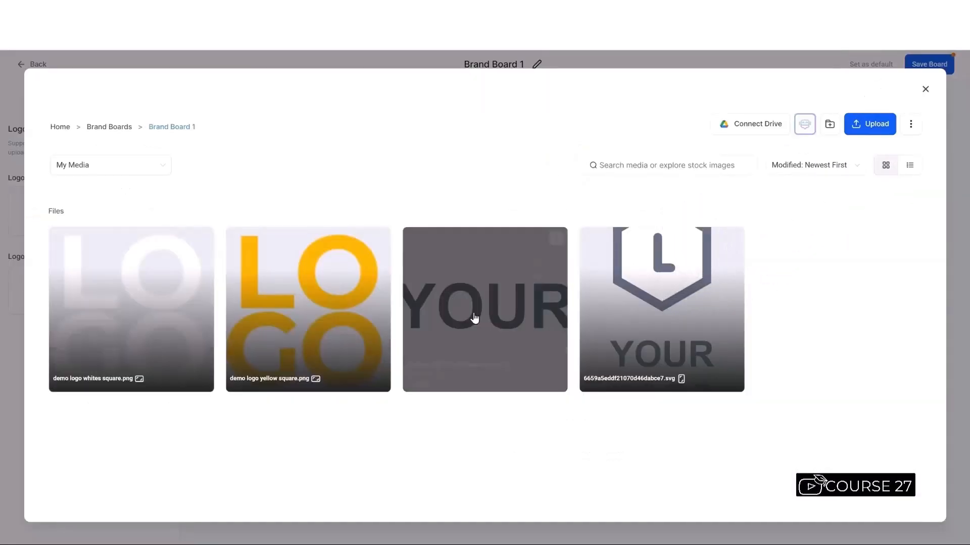
click(480, 316)
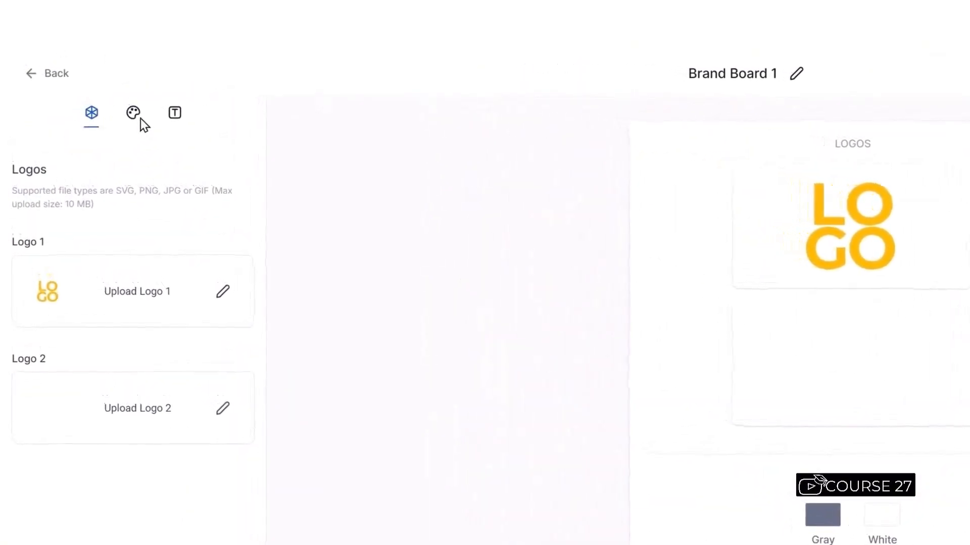
Step: Open the board's color settings and generate palettes in the Brand Color Pairing Tool from primary brand color #FDC400
click(133, 119)
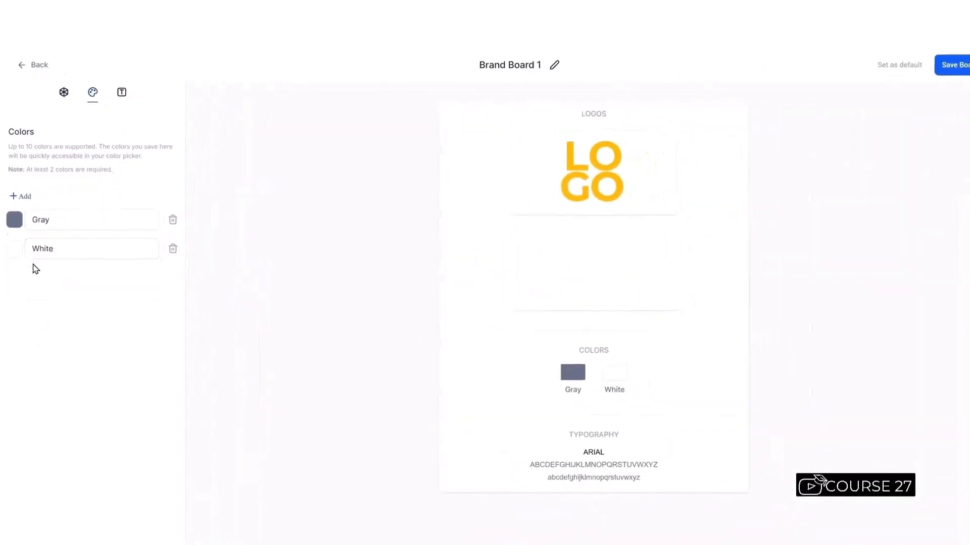
click(601, 9)
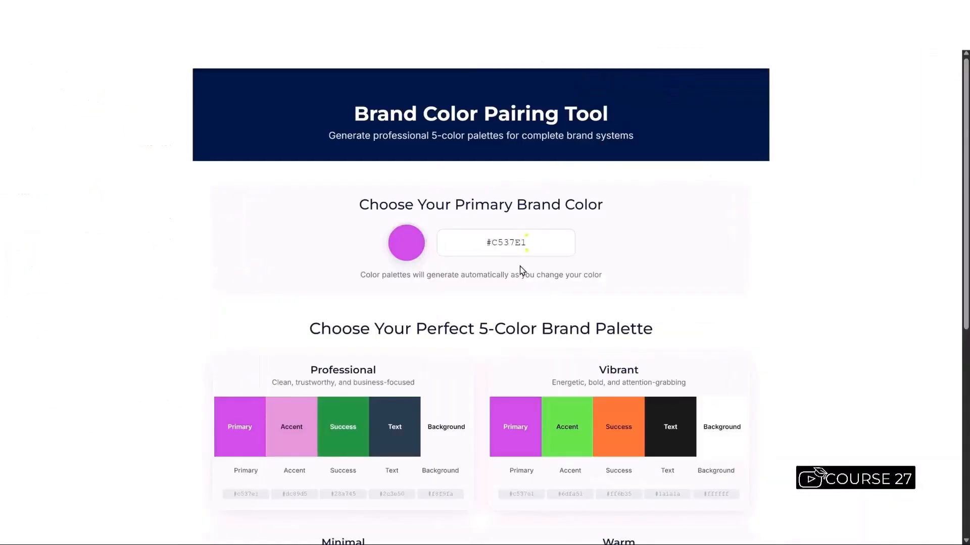
triple_click(548, 242)
text(#FDC)
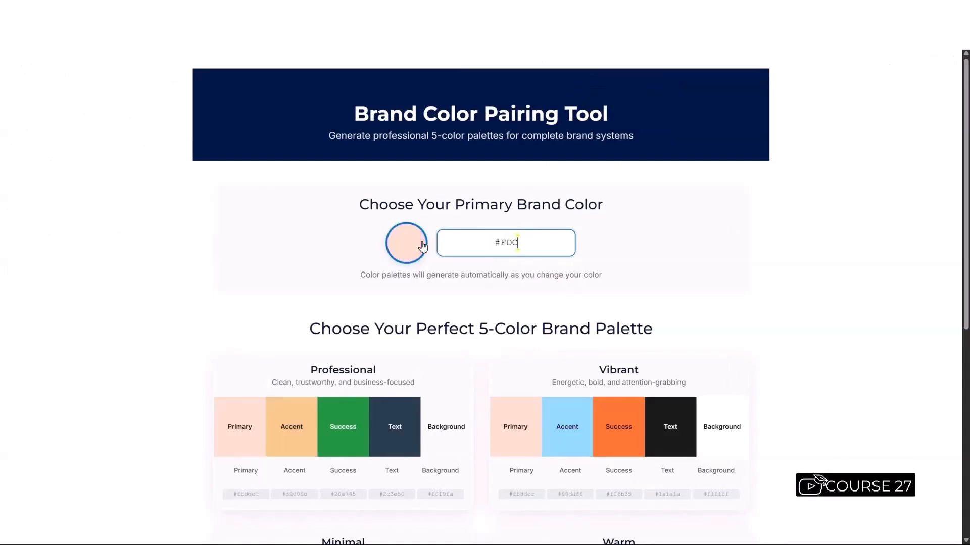
text(400)
scroll(506, 329, down, 3)
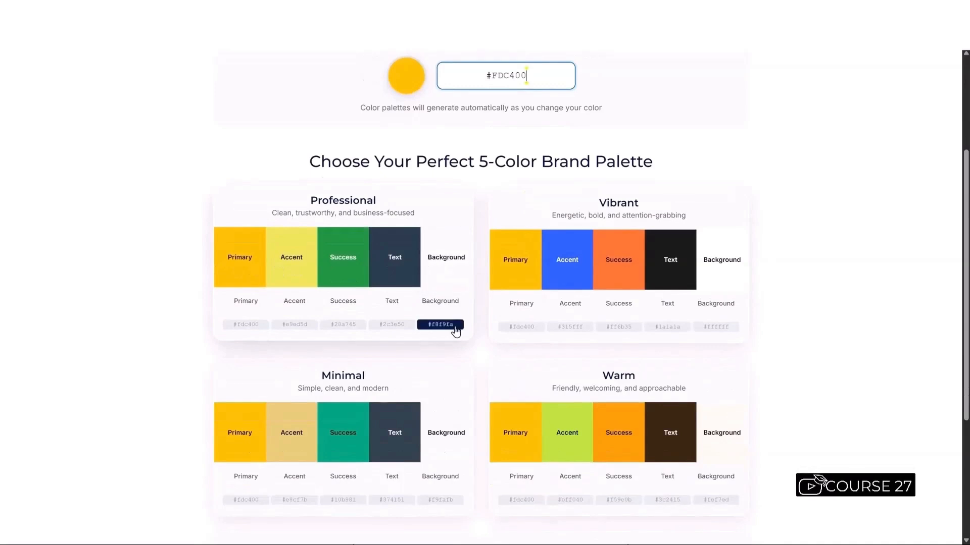
scroll(408, 282, up, 1)
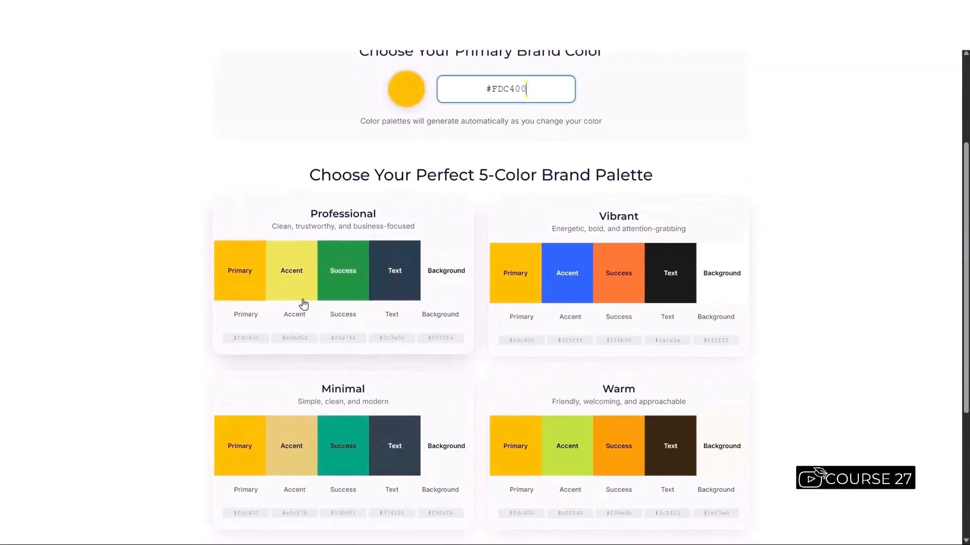
Step: Copy the Professional palette's primary hex code, set the board's Gray color to #FDC400 and rename it Primary
click(250, 338)
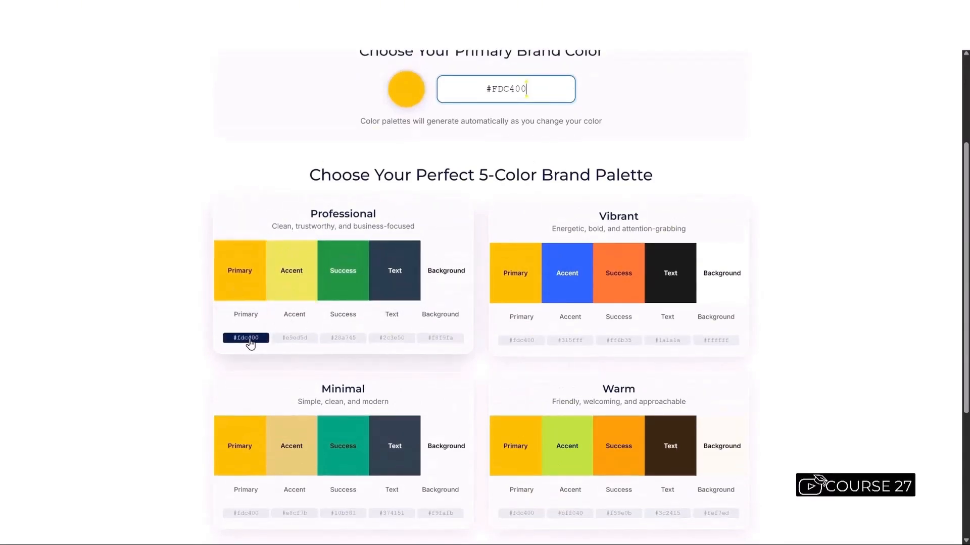
click(237, 339)
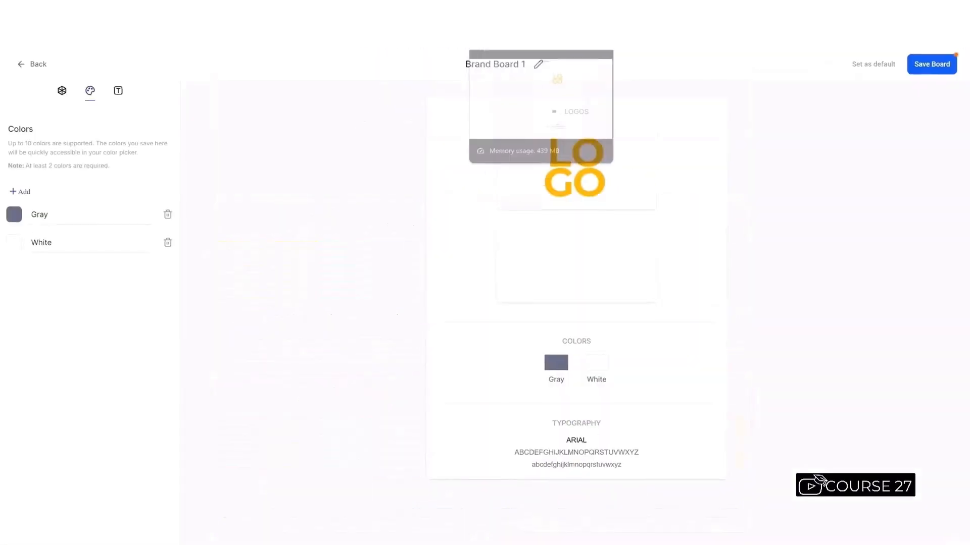
click(77, 226)
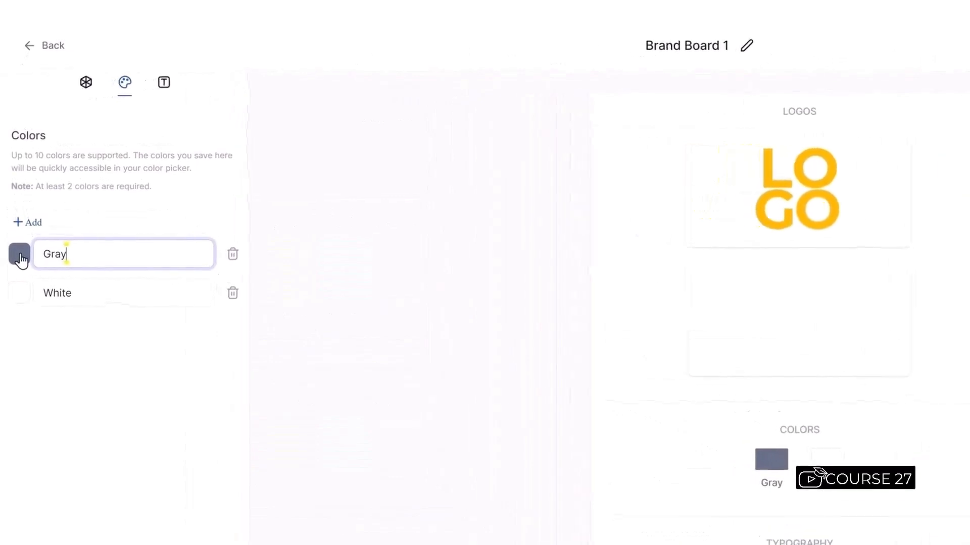
click(21, 244)
click(131, 395)
drag(156, 443, 75, 445)
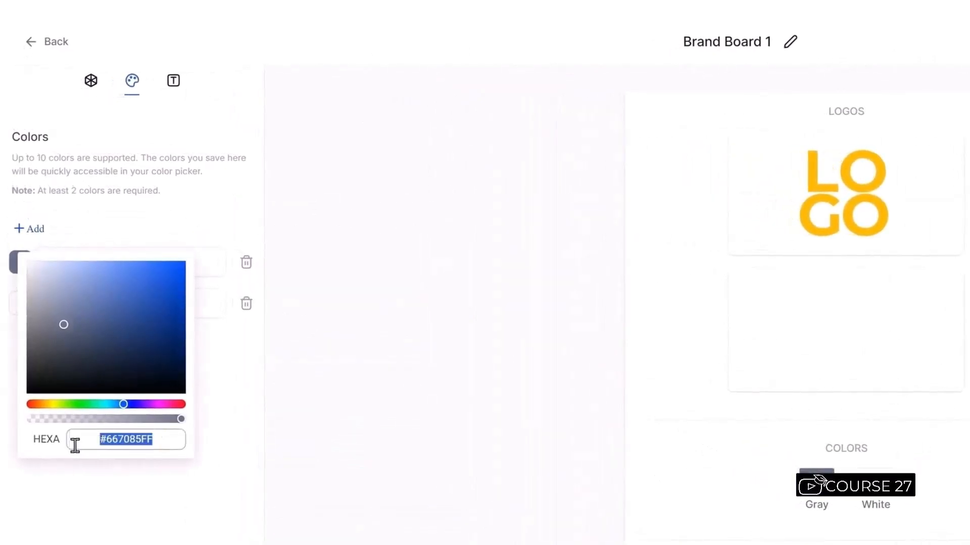
key(ctrl+v)
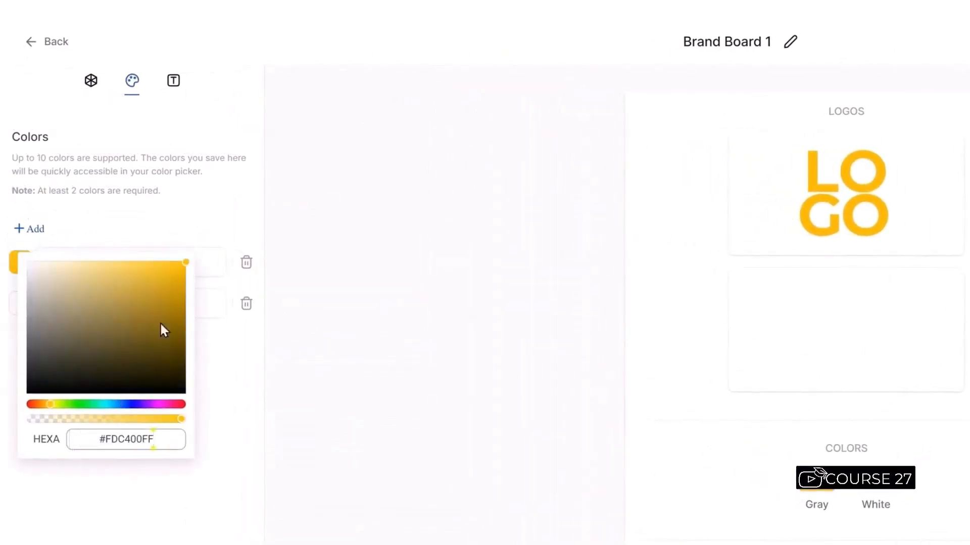
click(202, 265)
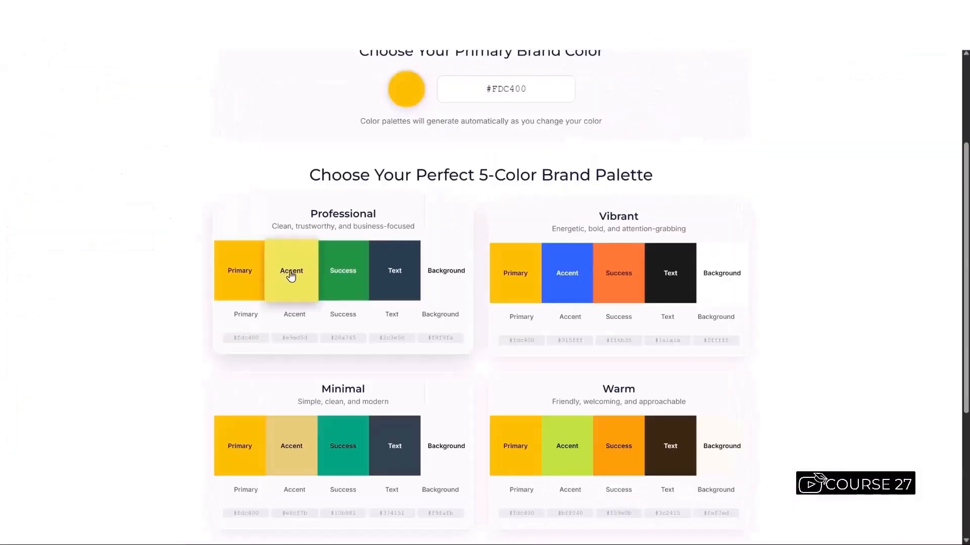
Step: Add a third brand color using the Professional palette's Accent hex code and name it Accent
click(293, 337)
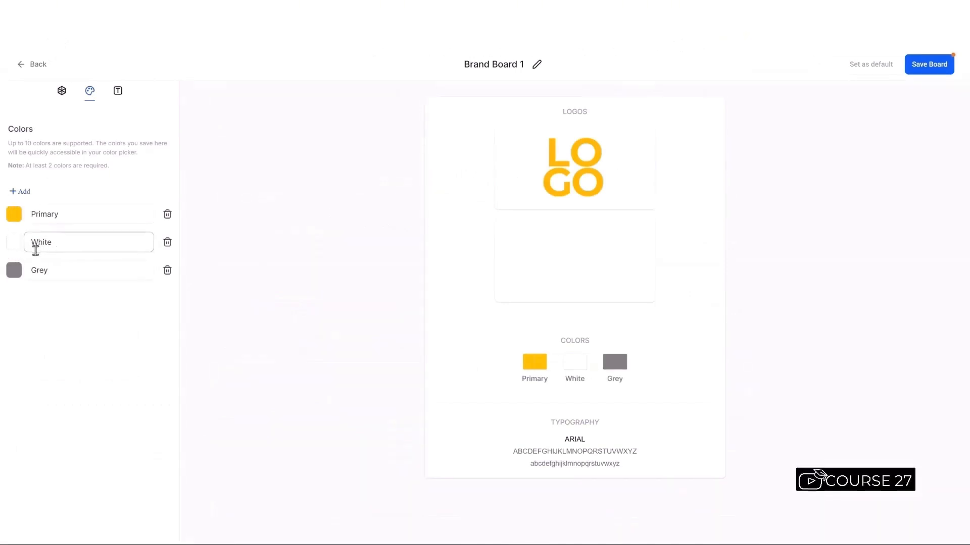
click(14, 271)
triple_click(75, 389)
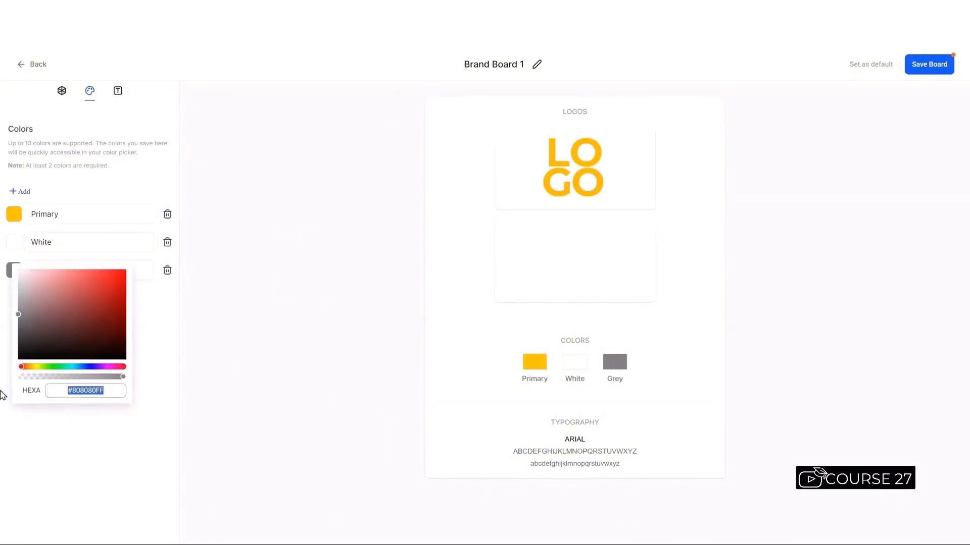
key(ctrl+v)
click(15, 276)
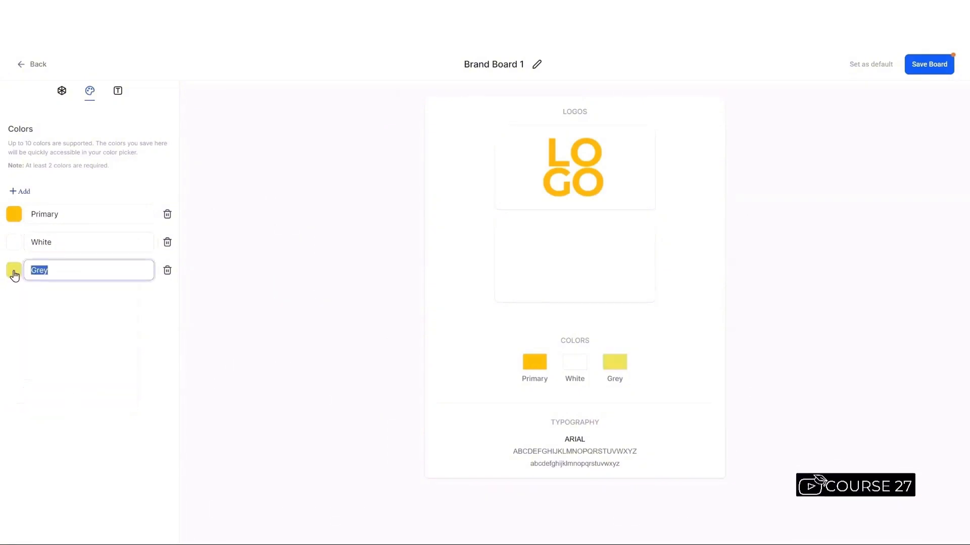
Step: Add a fourth brand color using the Professional palette's Success hex code and name it Success
key(ctrl+Tab)
click(342, 341)
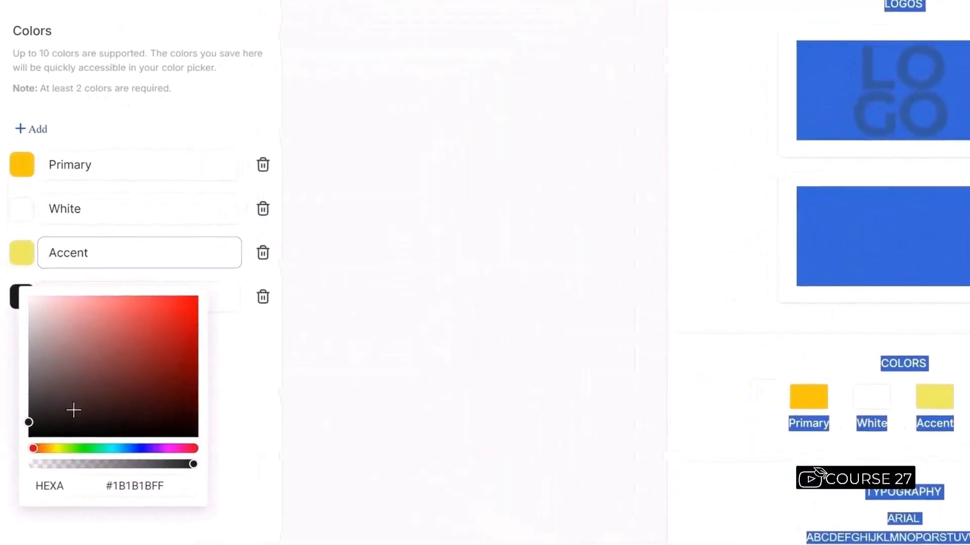
click(135, 486)
key(ctrl+a)
key(ctrl+v)
key(Return)
click(215, 296)
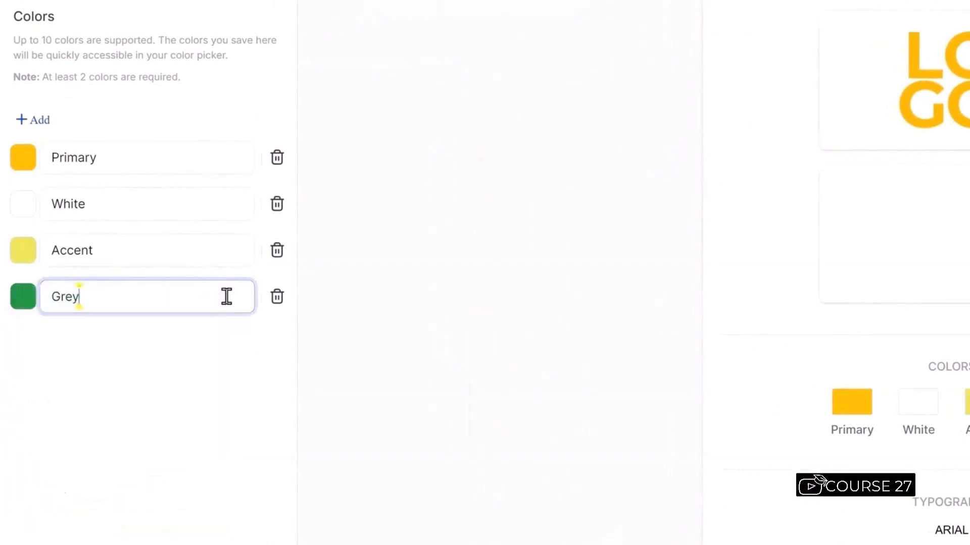
key(ctrl+a)
text(Success)
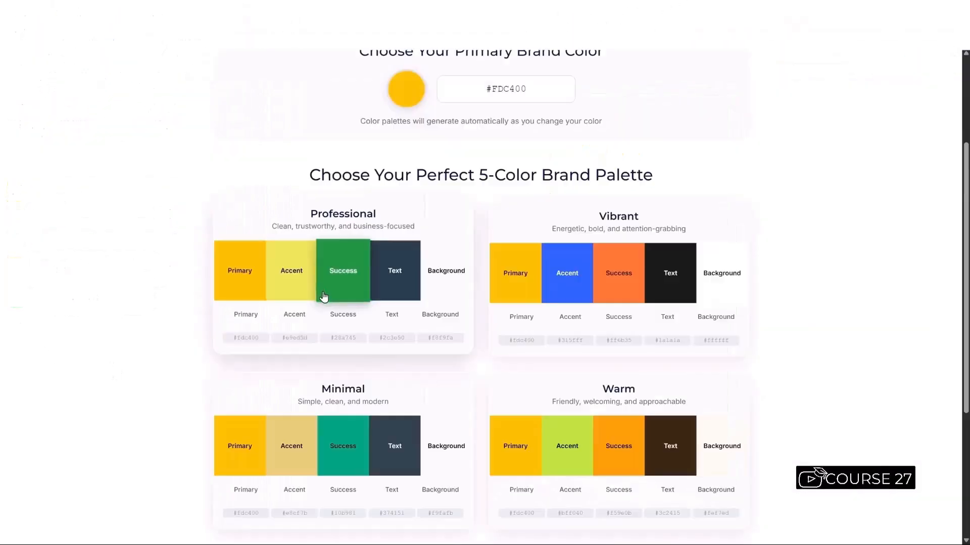
Step: Add a fifth brand color using the Professional palette's Text hex code #2C3E50 and name it Text
click(392, 340)
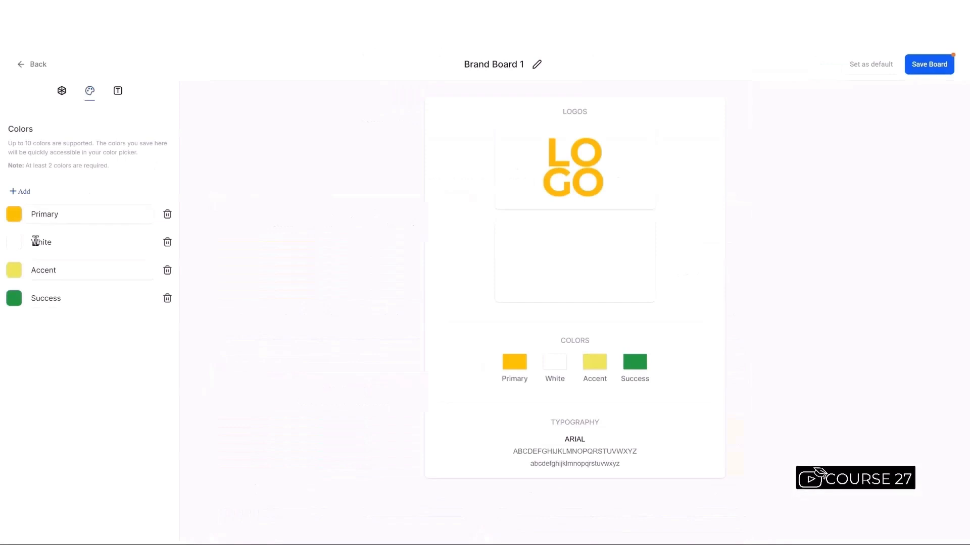
click(23, 193)
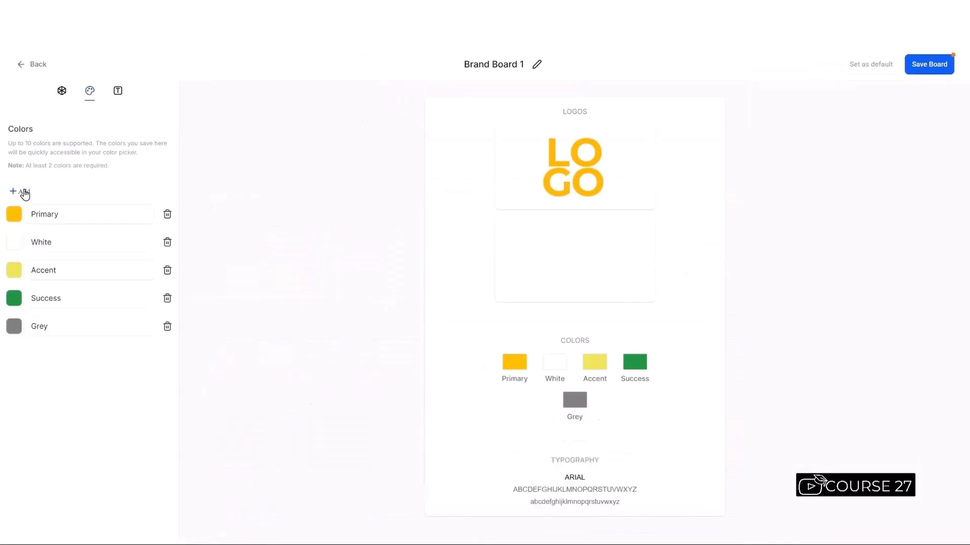
click(54, 327)
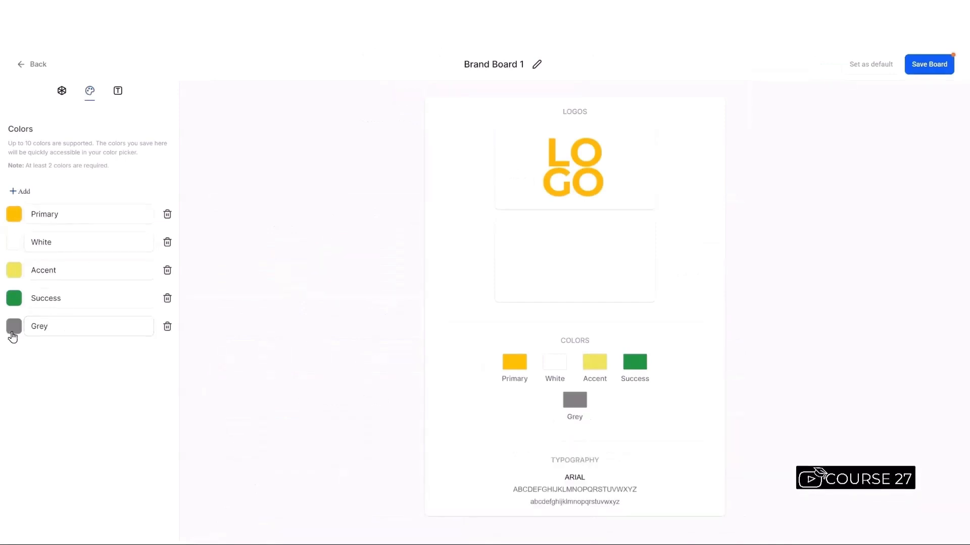
click(12, 328)
drag(111, 446, 1, 444)
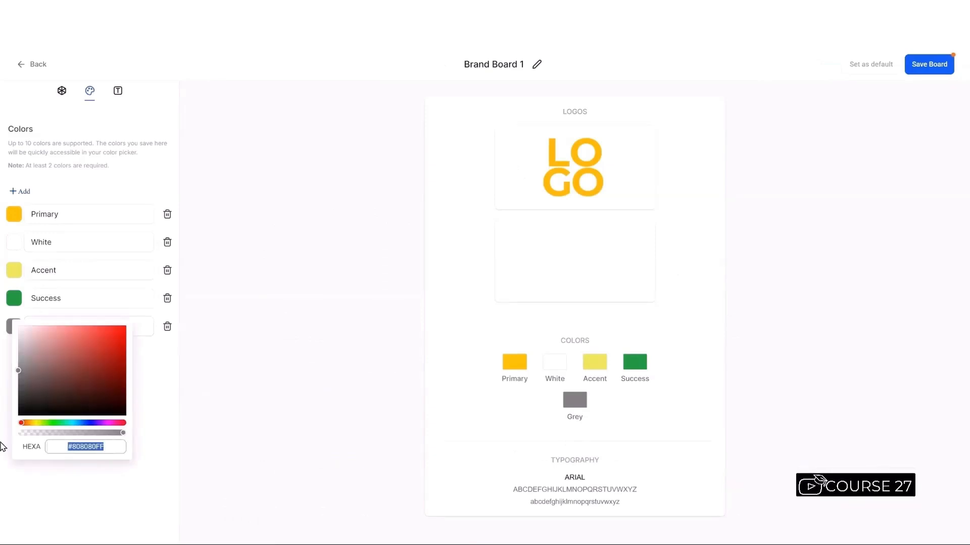
key(ctrl+v)
key(Return)
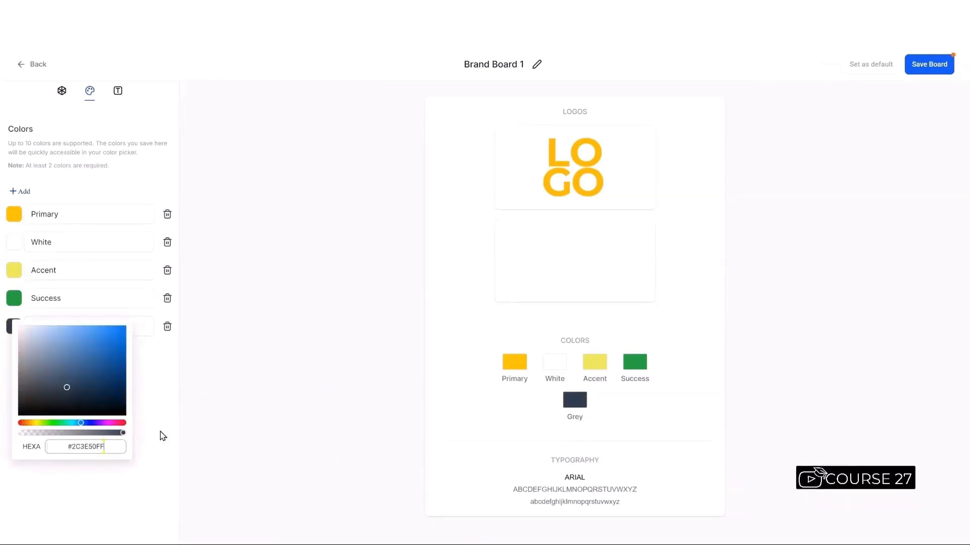
click(134, 325)
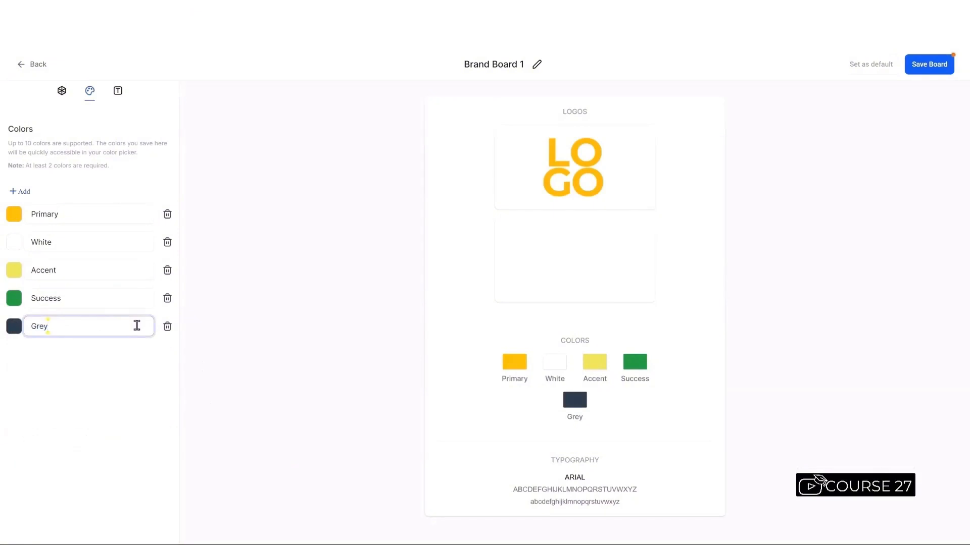
drag(134, 326, 1, 323)
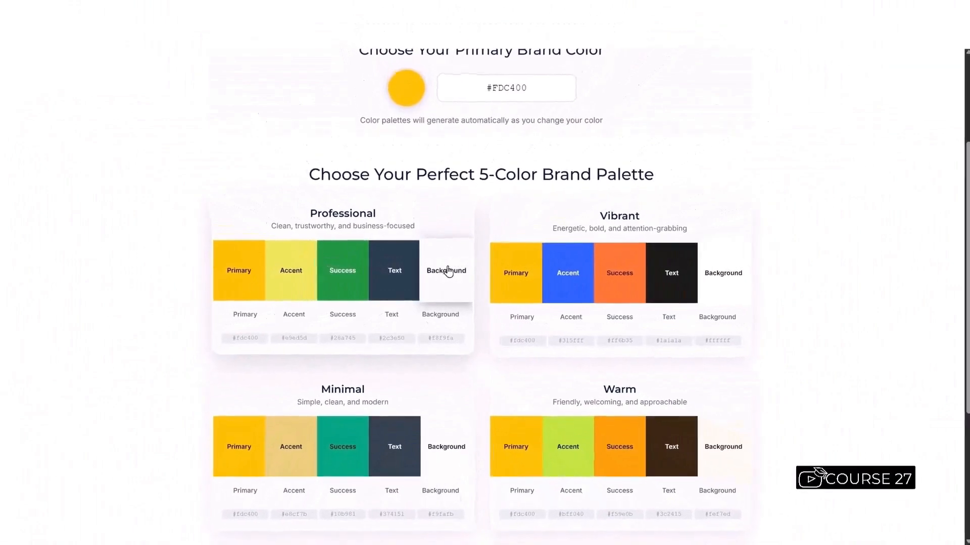
Step: Add a sixth brand color using the Professional palette's Background hex code #F8F9FA, name it Background and save the board
click(450, 350)
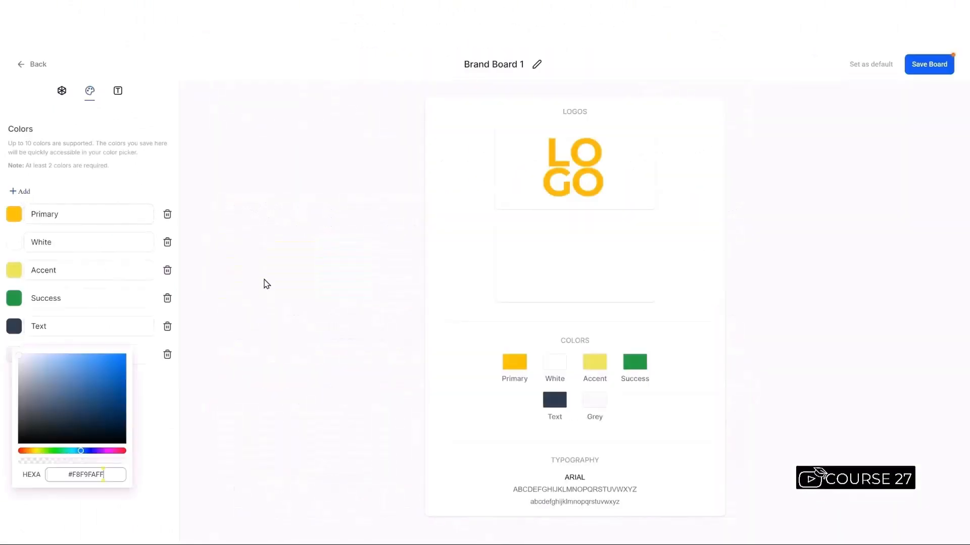
click(143, 352)
drag(143, 352, 3, 358)
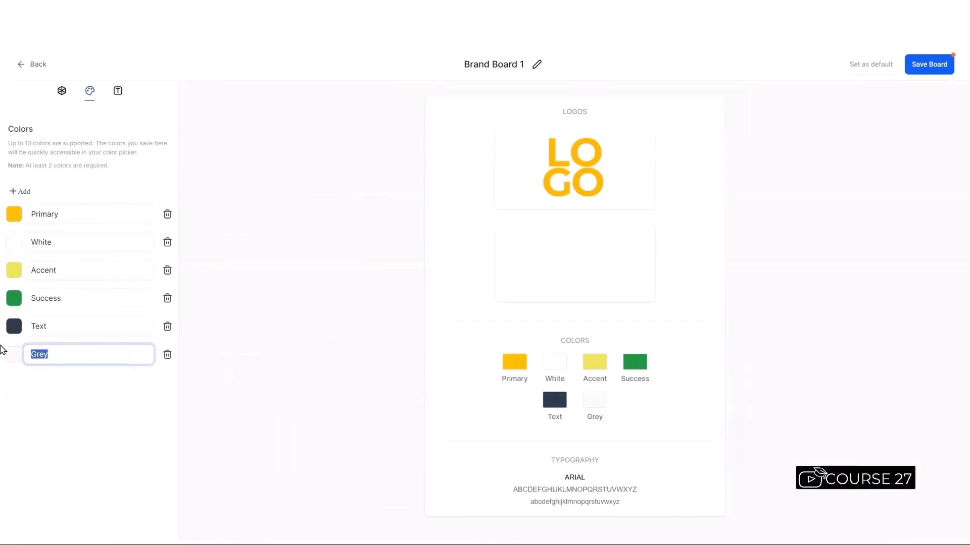
text(Background)
click(95, 437)
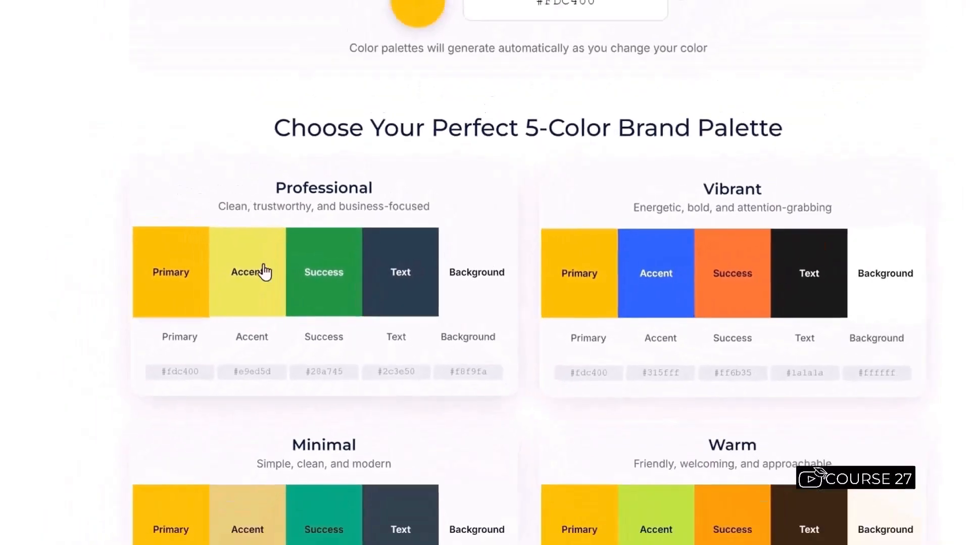
click(383, 231)
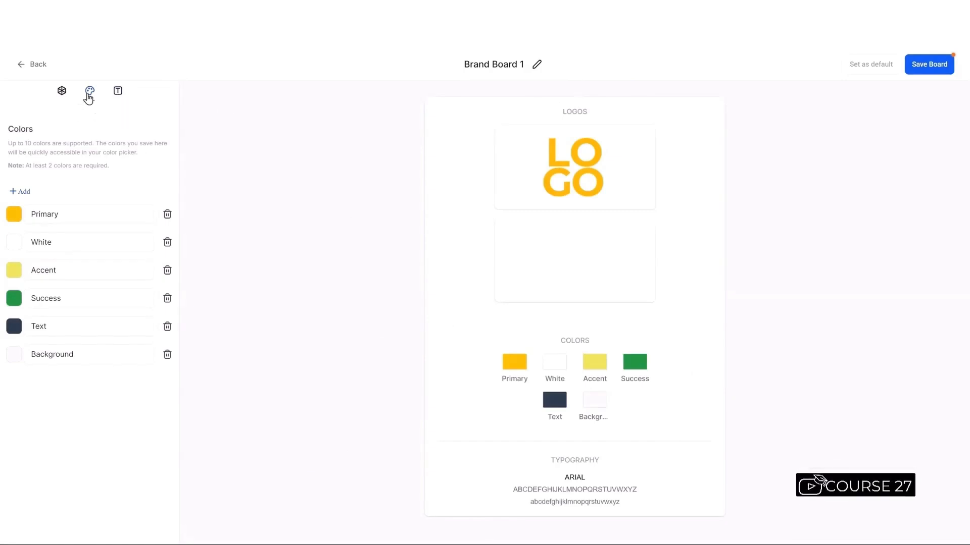
click(927, 73)
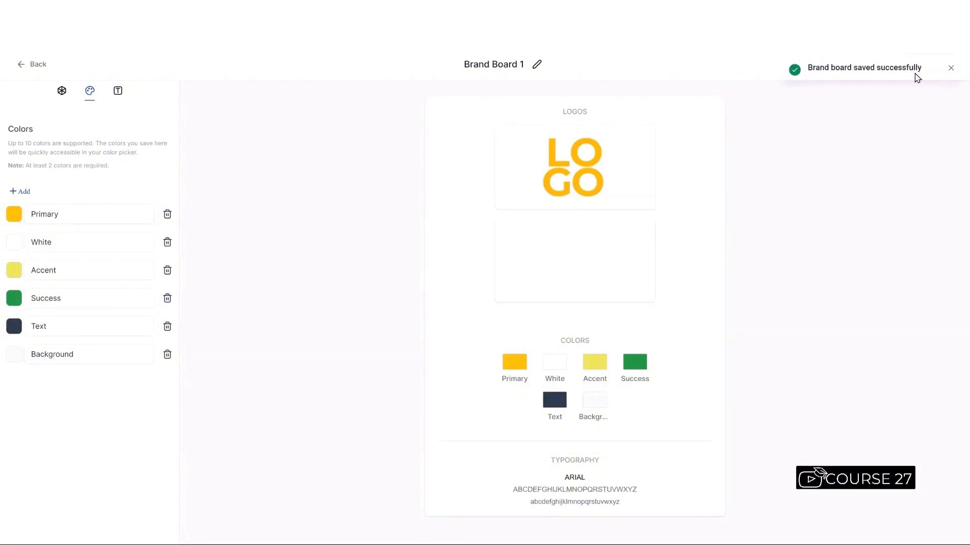
Step: Open the board's typography settings and generate pairings for the header font Poppins in the Professional Font Pairing Tool
click(118, 91)
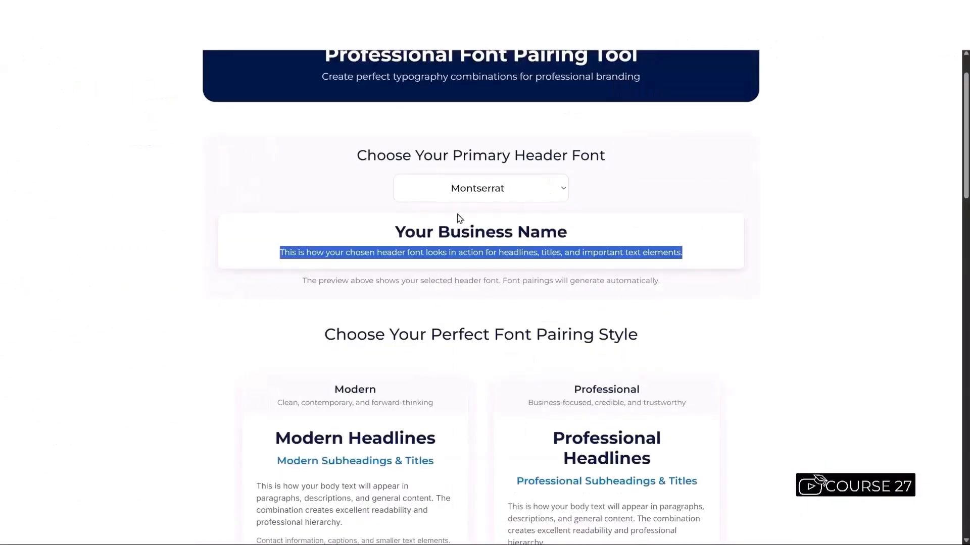
click(453, 188)
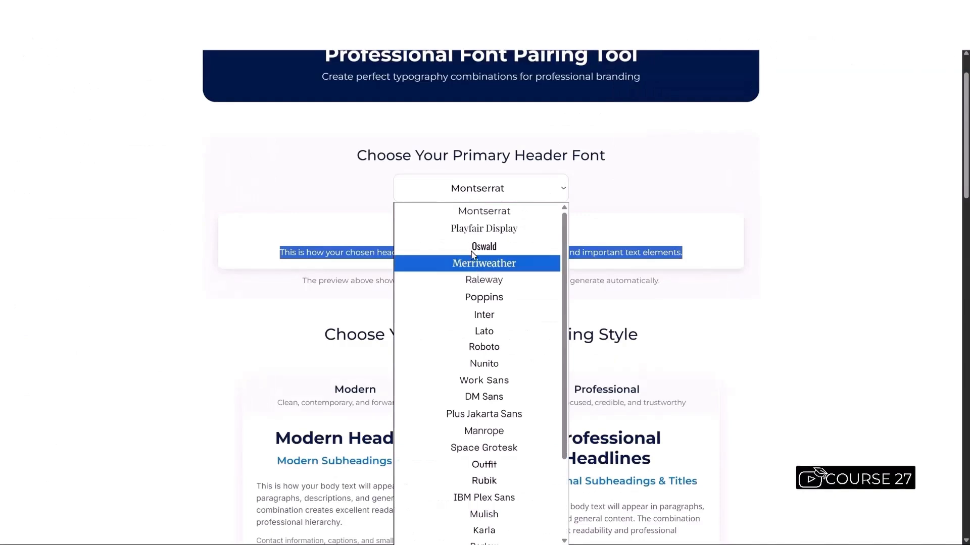
click(488, 299)
scroll(520, 188, down, 3)
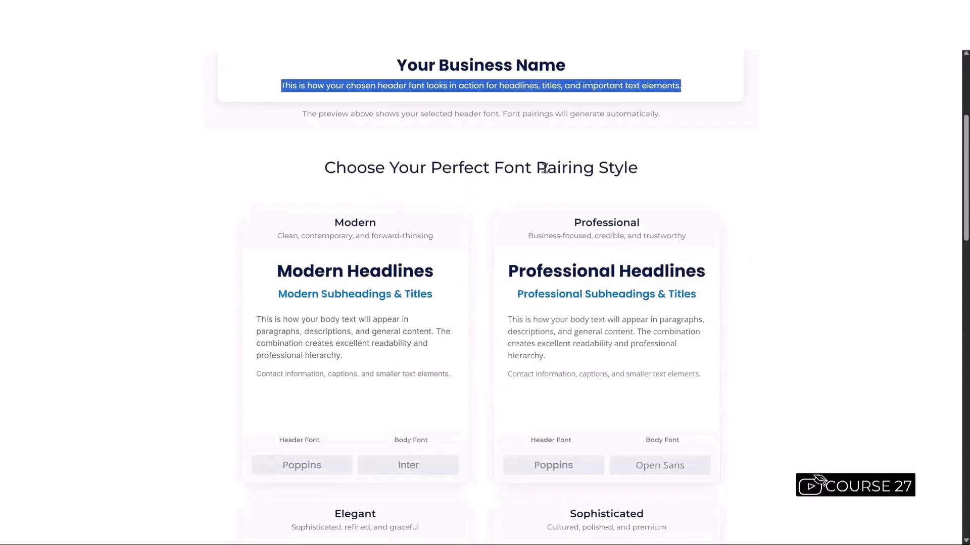
scroll(353, 338, down, 3)
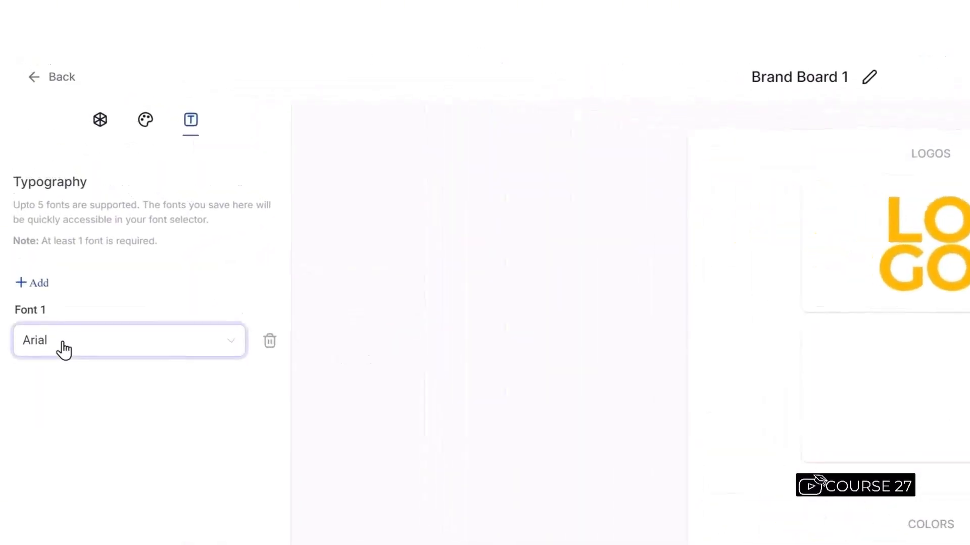
Step: Set the board's Font 1 to Poppins and add Open Sans as Font 2
click(64, 344)
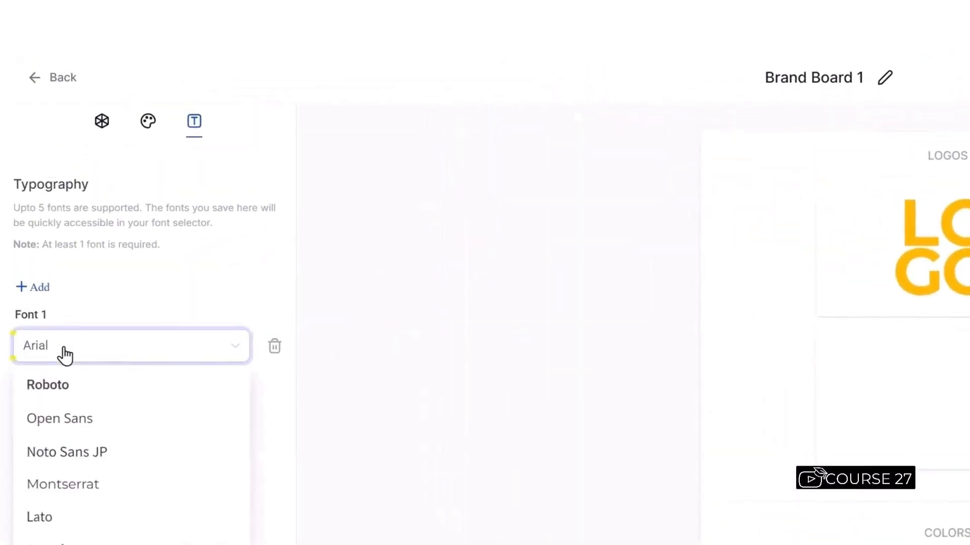
text(po)
click(75, 386)
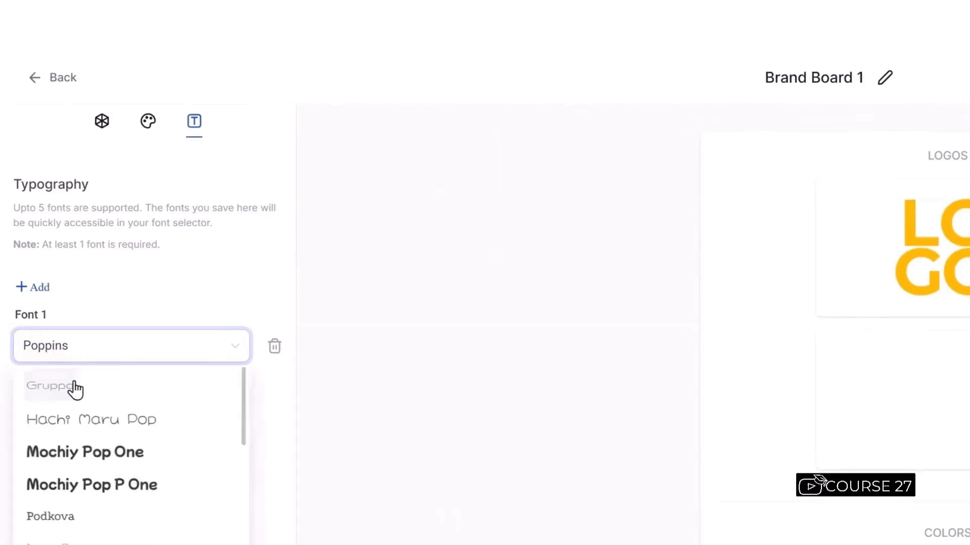
click(33, 287)
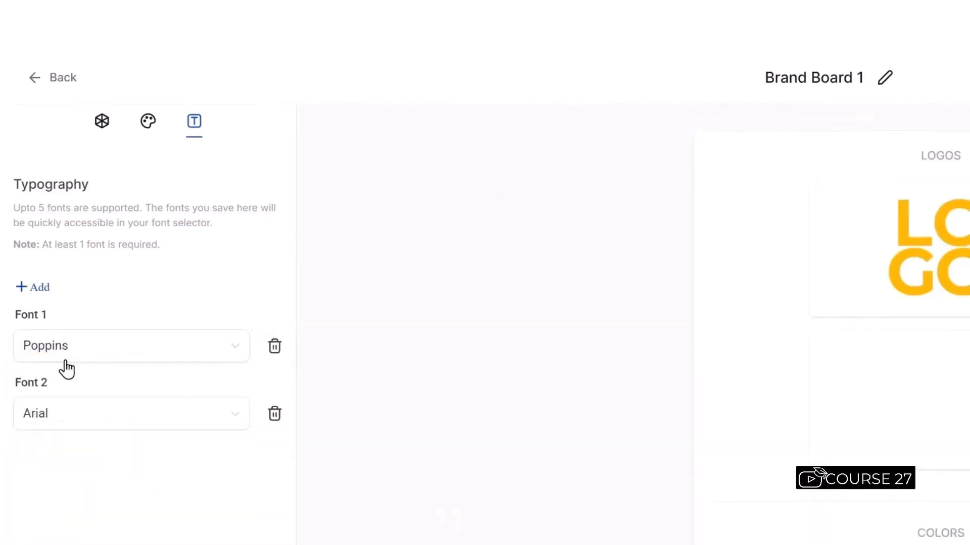
click(77, 419)
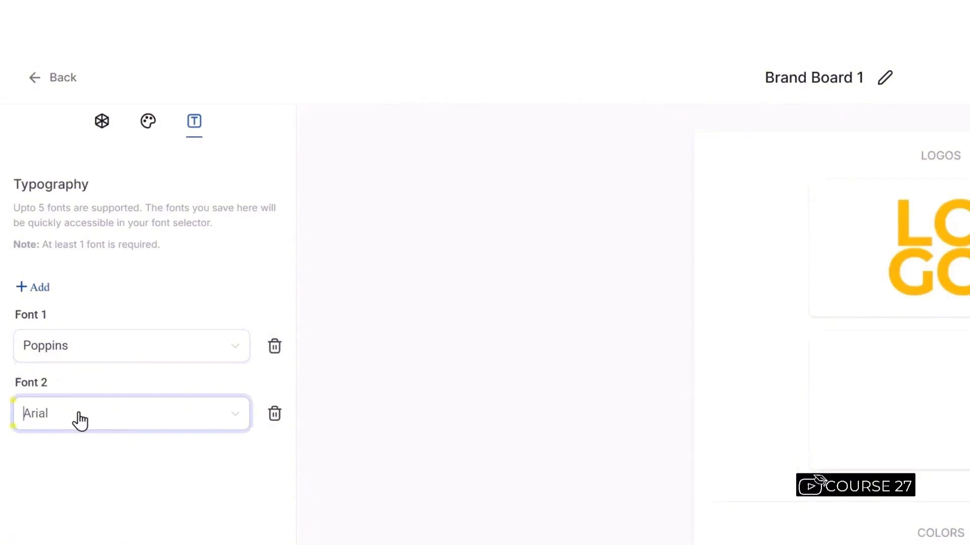
text(open)
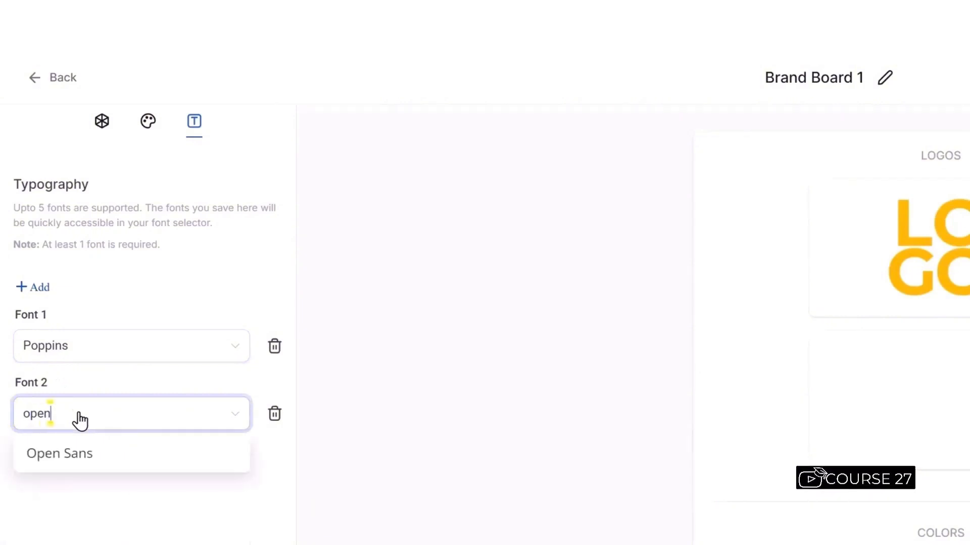
click(76, 451)
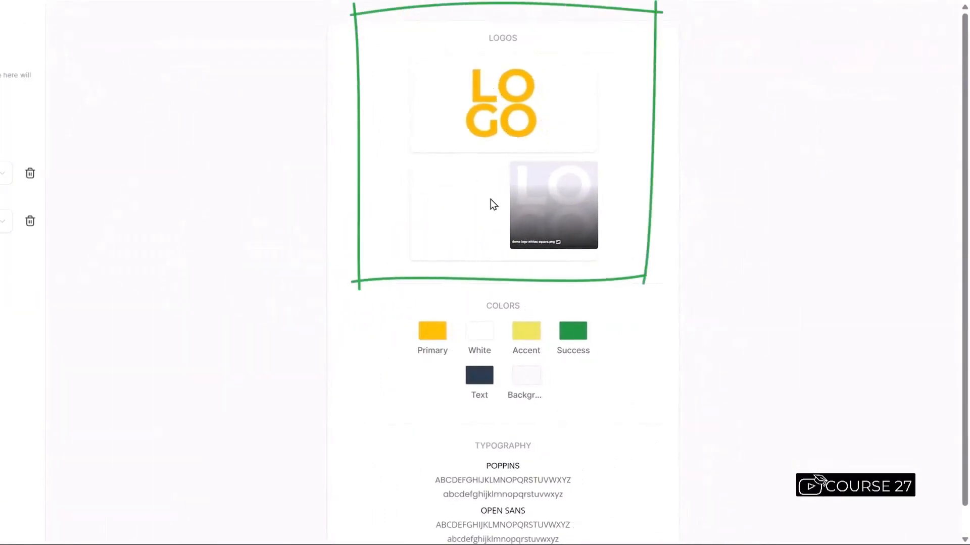
scroll(576, 271, down, 1)
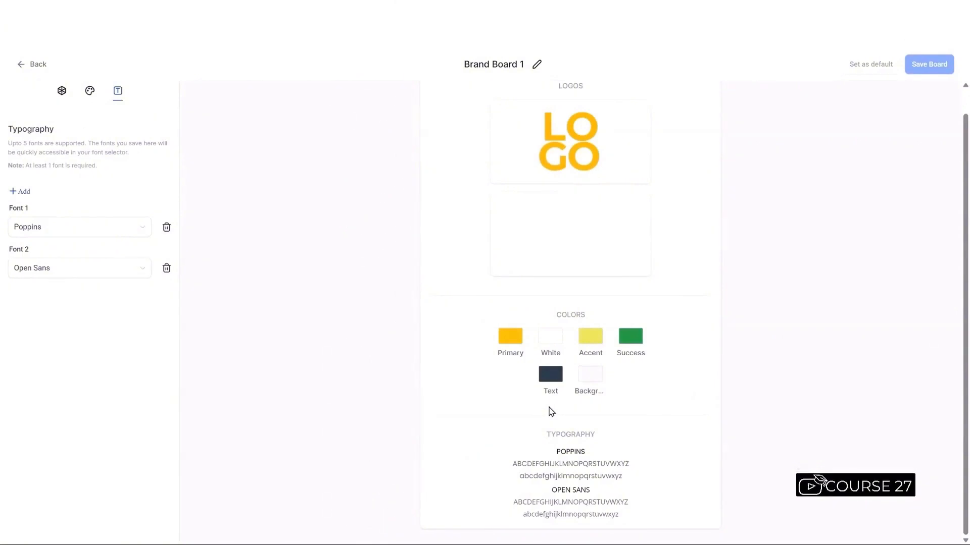
Step: Return to the brand boards list and create a second design kit with the Start from blank style
click(34, 67)
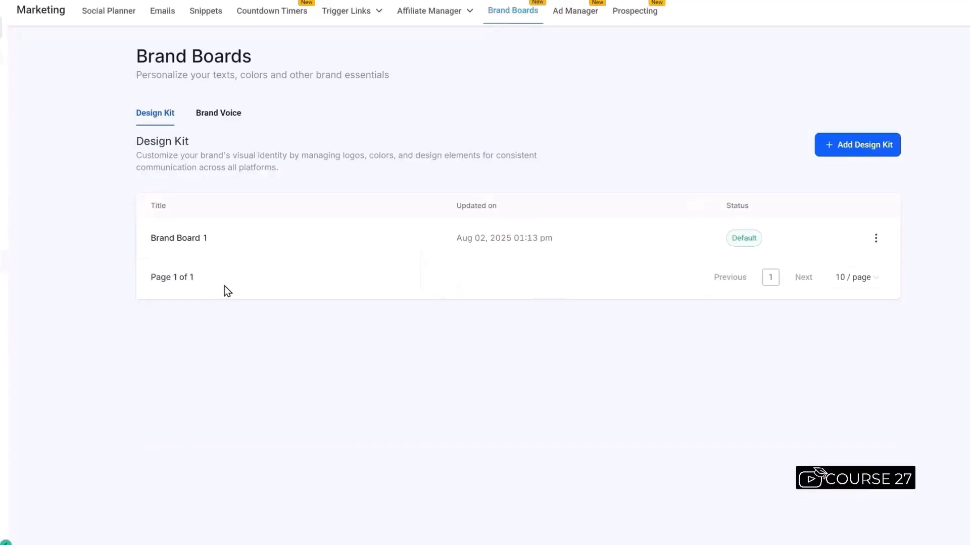
click(847, 146)
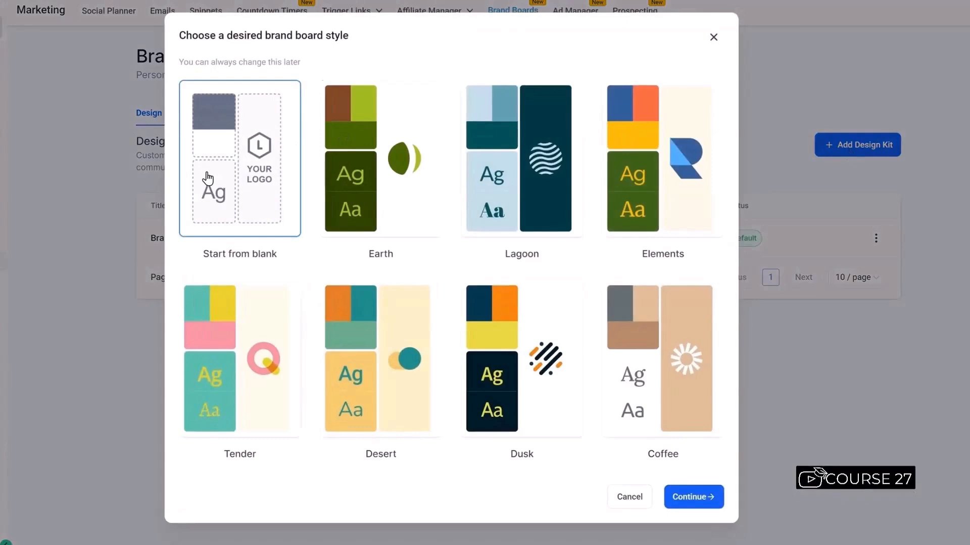
click(689, 498)
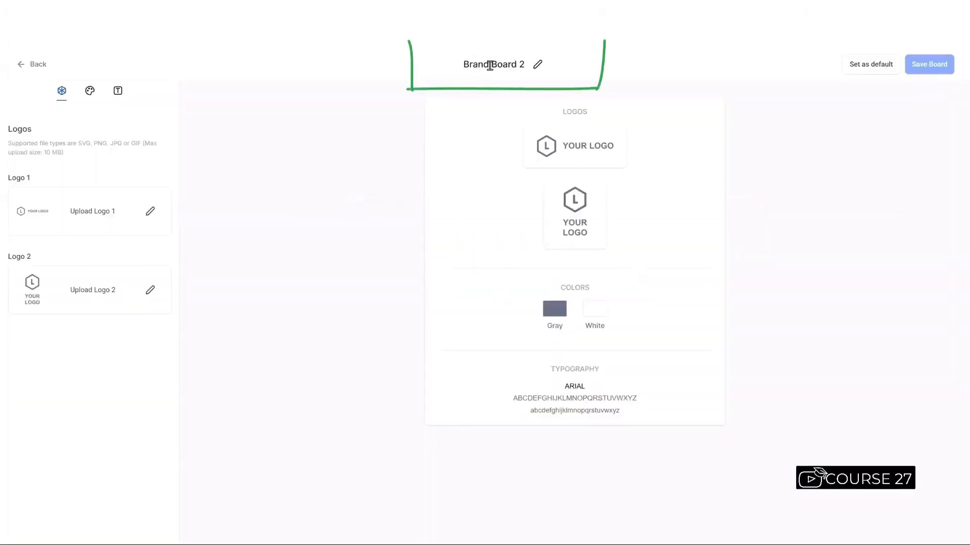
Step: Browse the Brand Board 2 media folder for Logo 1 and open the image selection for Logo 2
click(149, 215)
click(142, 167)
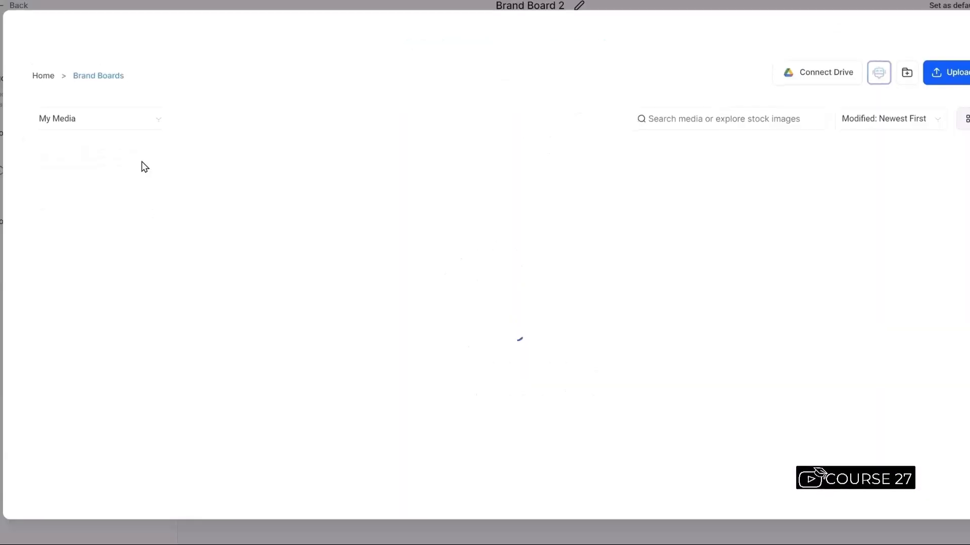
click(159, 167)
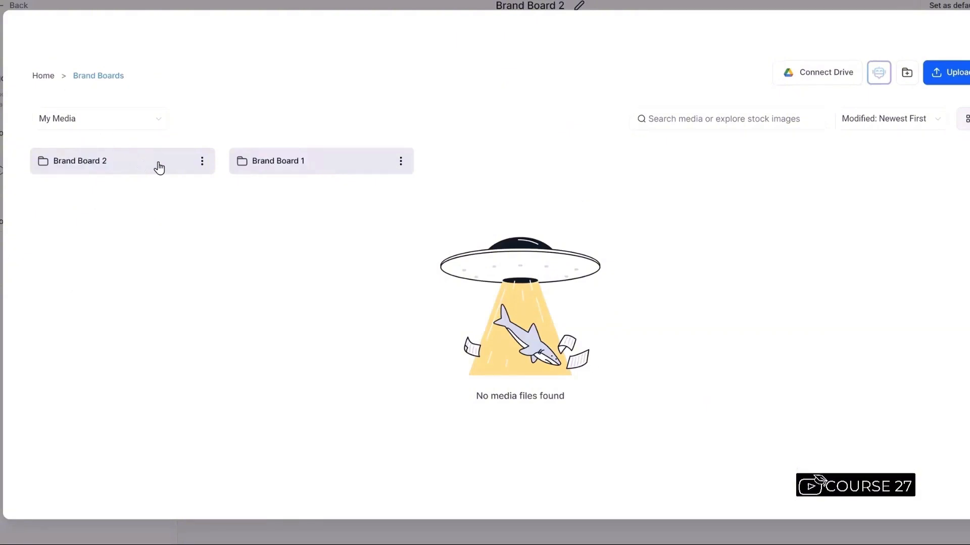
click(316, 289)
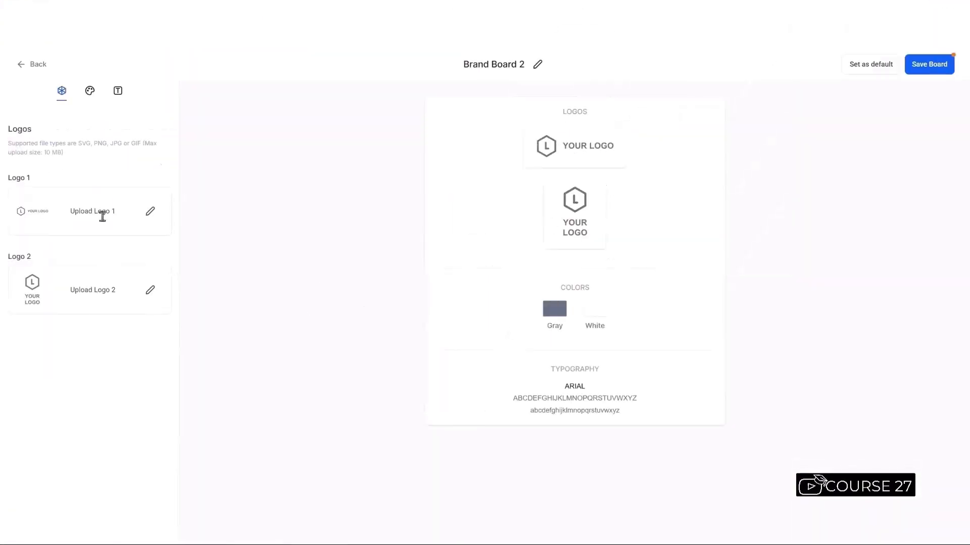
click(151, 291)
Step: Open the new board's color settings and review the generated color palettes and font pairing styles in the pairing tools
click(90, 91)
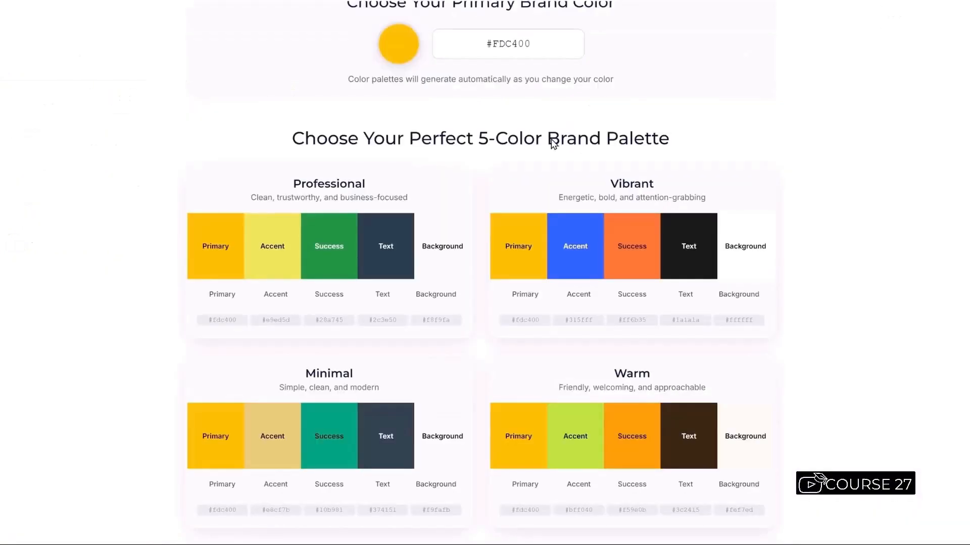
scroll(554, 144, up, 4)
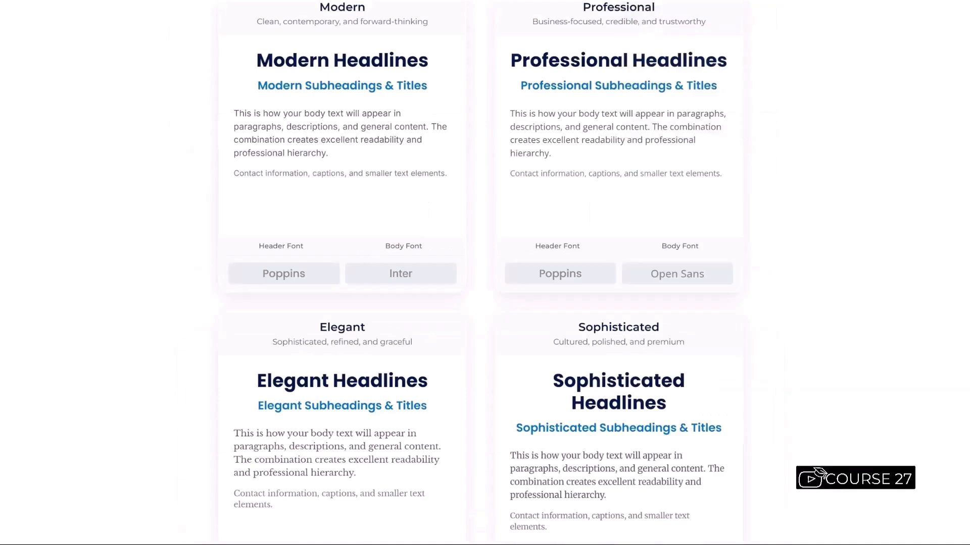
scroll(635, 230, up, 8)
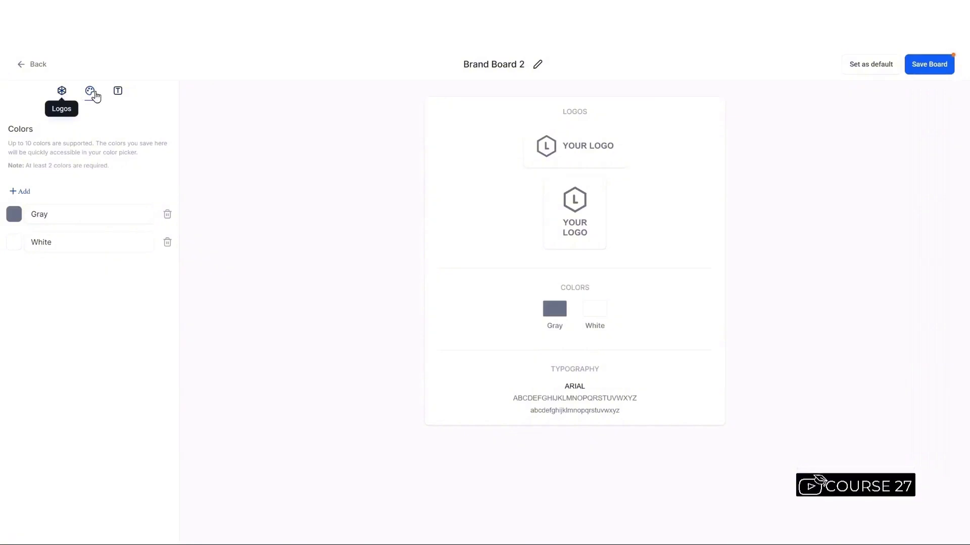
Step: Save Brand Board 2 from its typography settings and return to the brand boards list
click(117, 92)
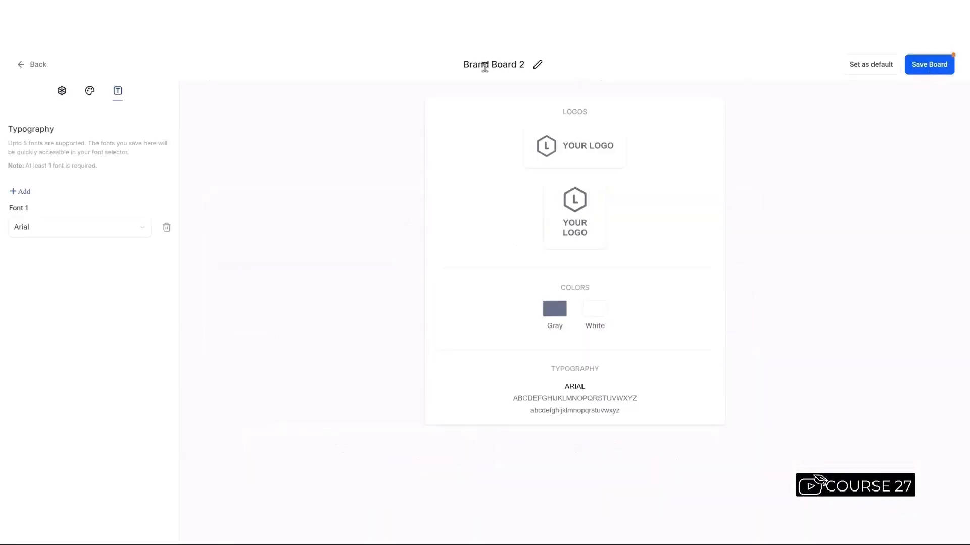
click(929, 74)
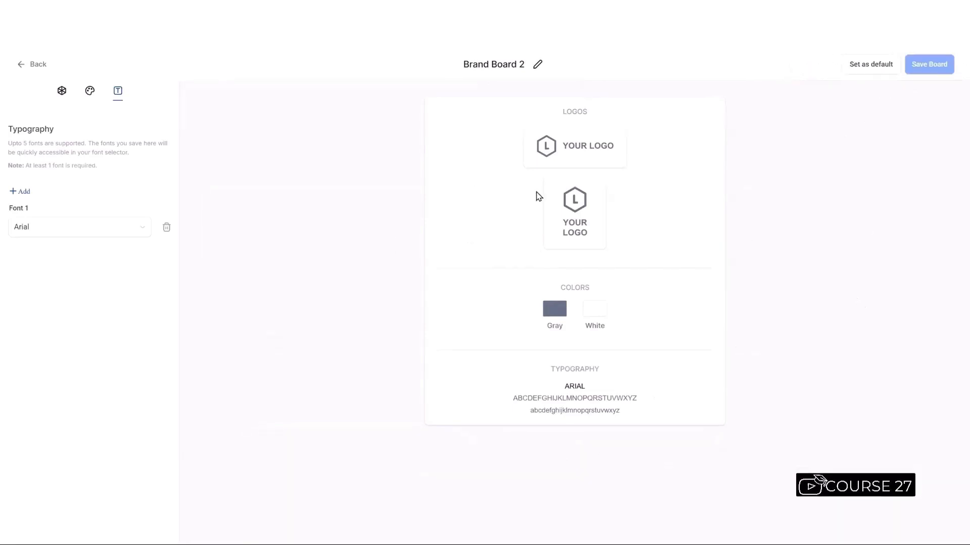
click(31, 66)
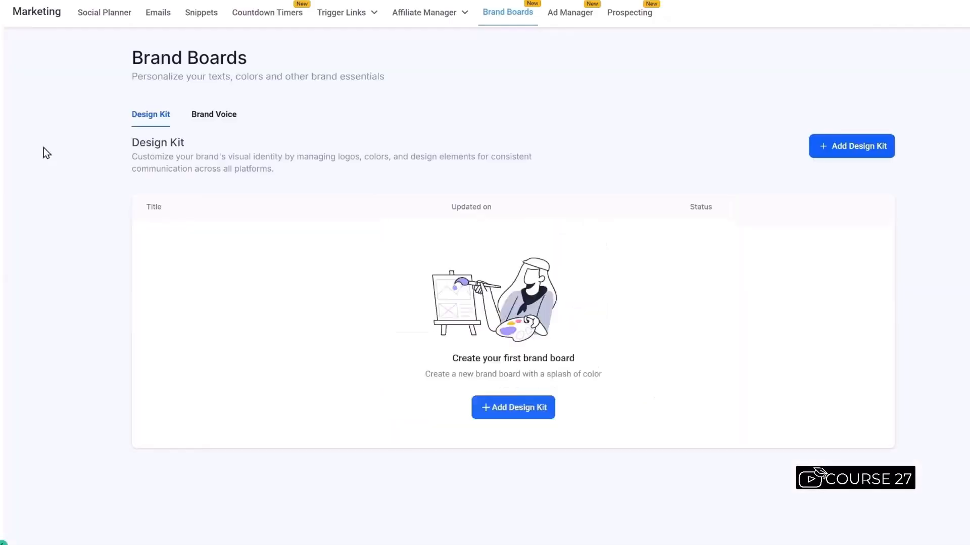